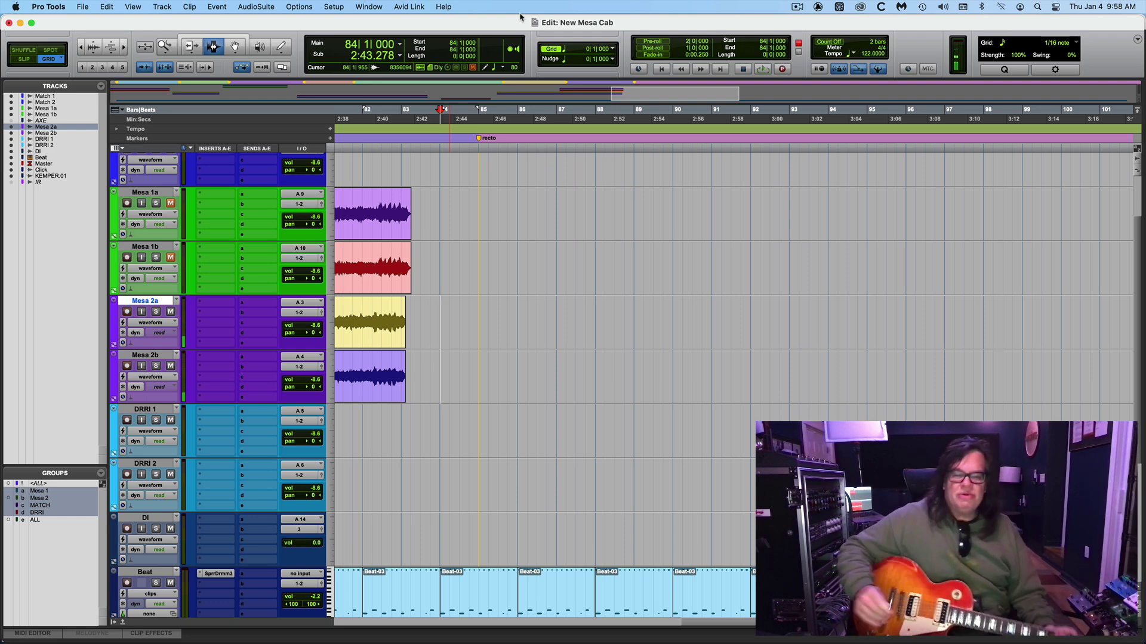
Step: Rename the bar 85 marker to "recto - yel-808" and place the edit cursor at bar 84 on the Mesa 2a track
double_click(480, 142)
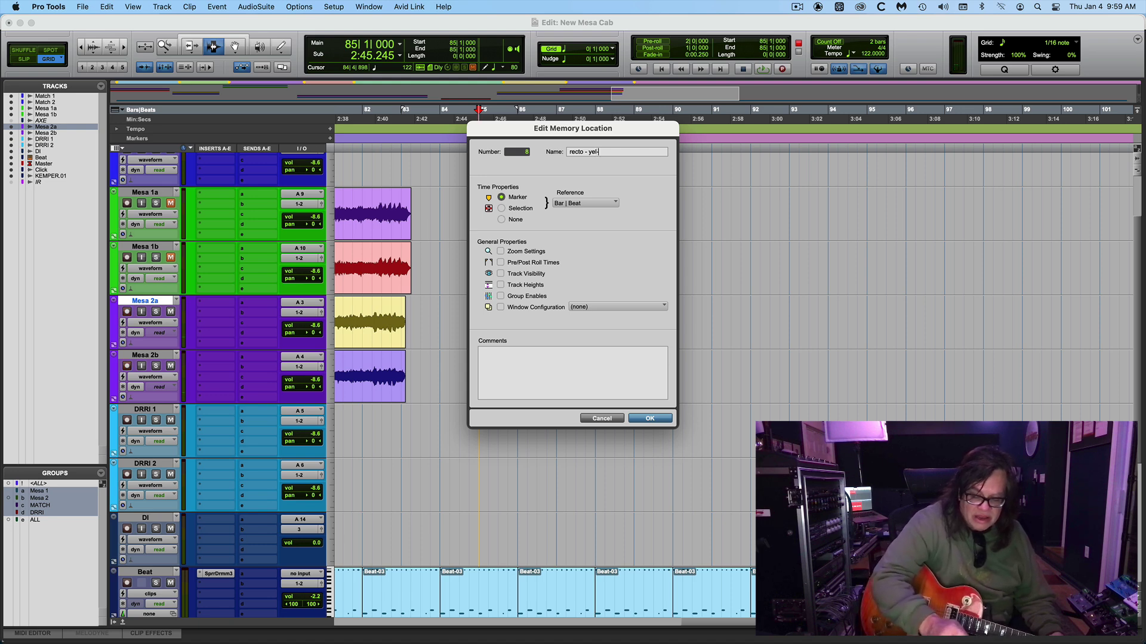
key(Return)
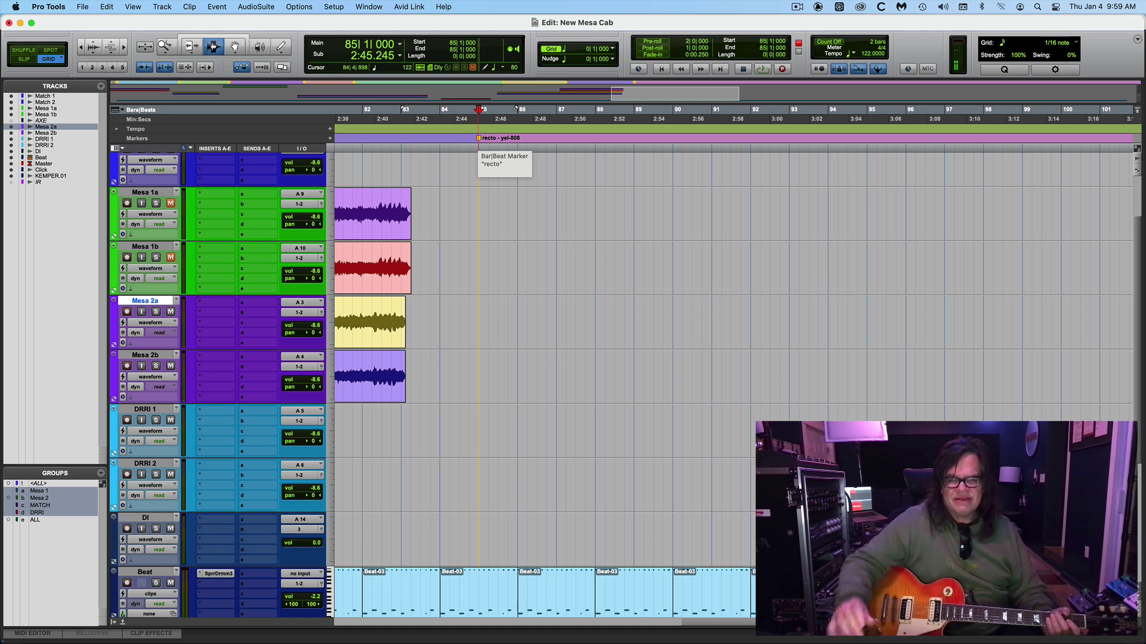
click(434, 325)
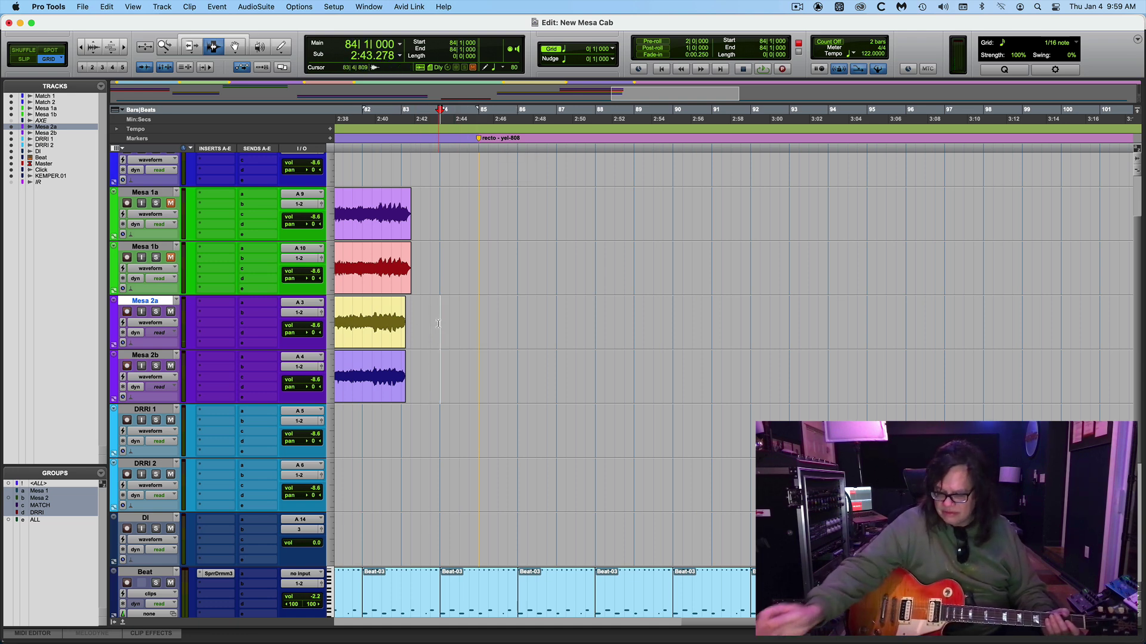
key(super+space)
key(space)
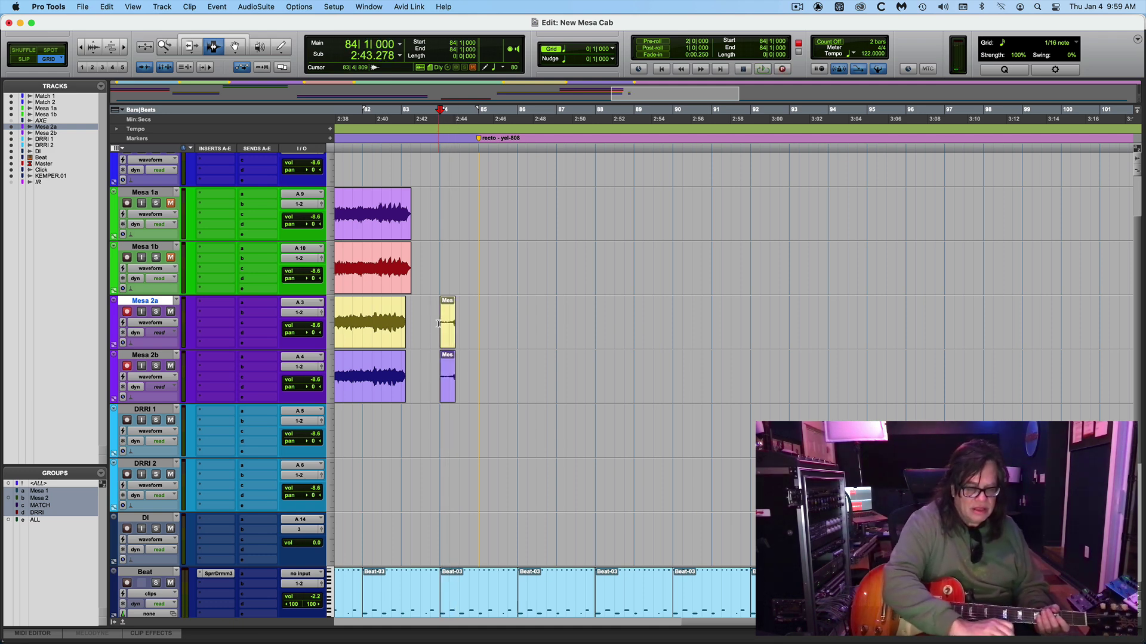
key(super+z)
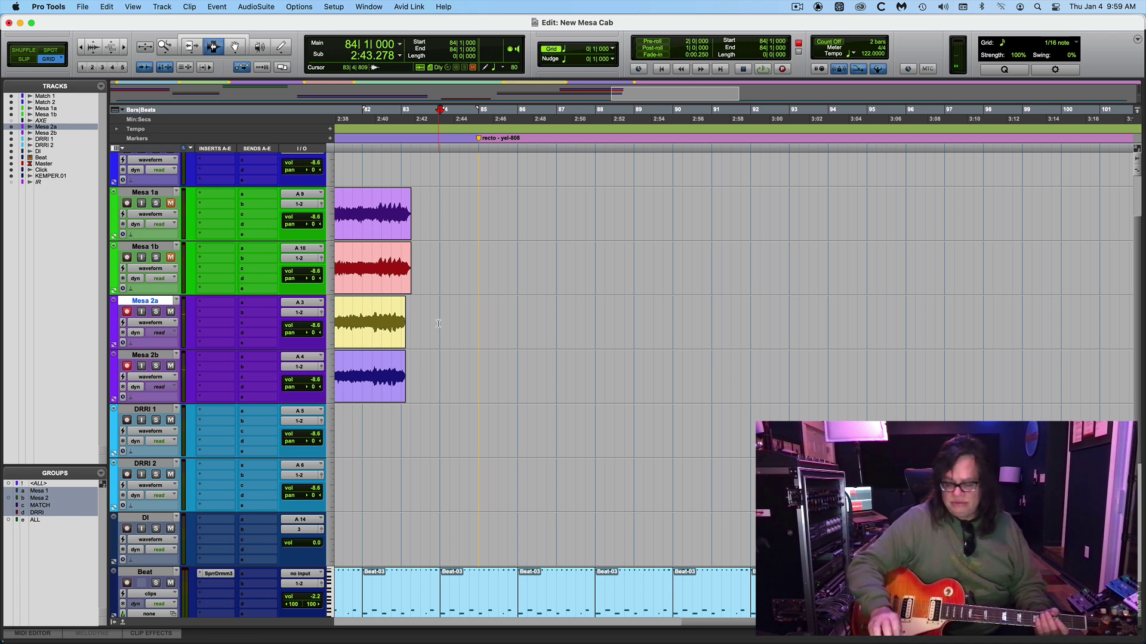
key(super+space)
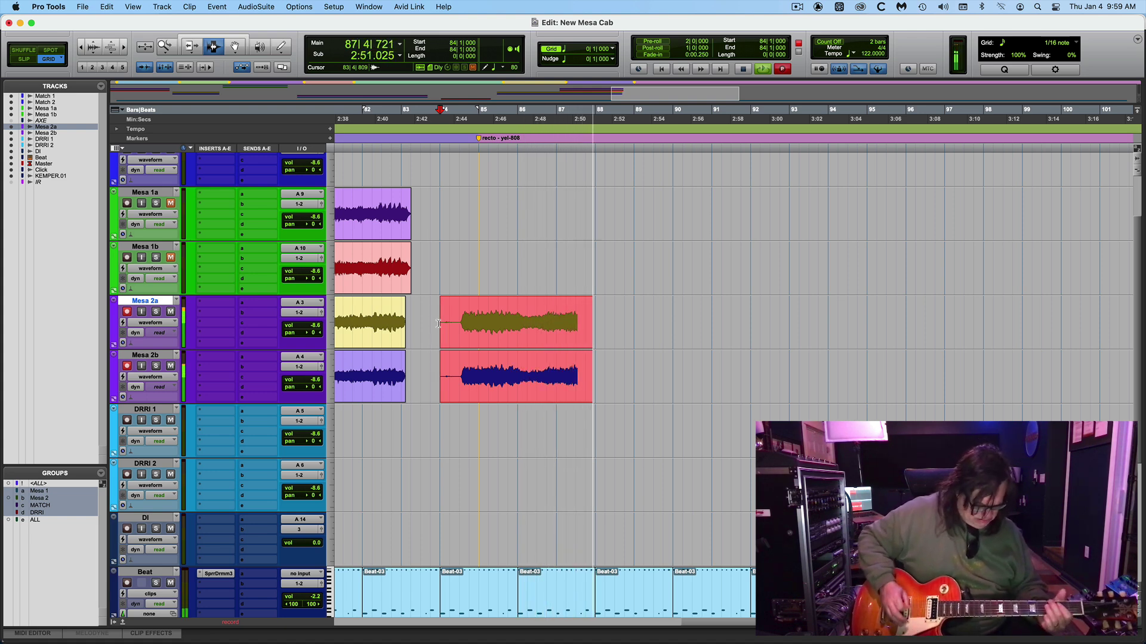
key(space)
key(super+z)
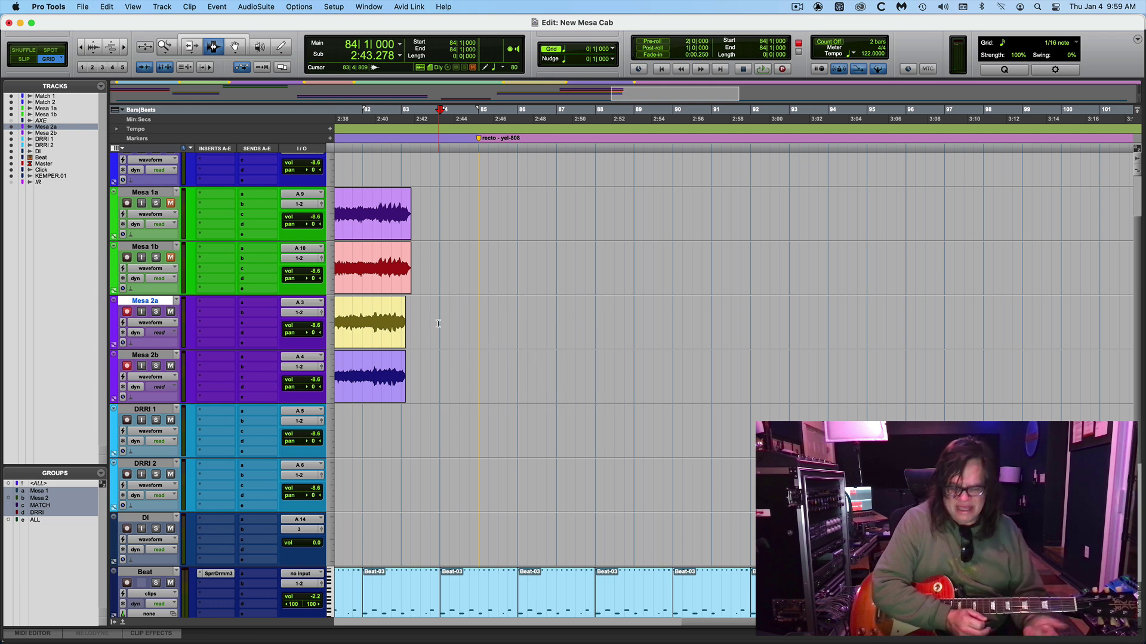
Step: Record a guitar take on the Mesa 2a and Mesa 2b tracks from bar 84 to just past bar 91
key(super+space)
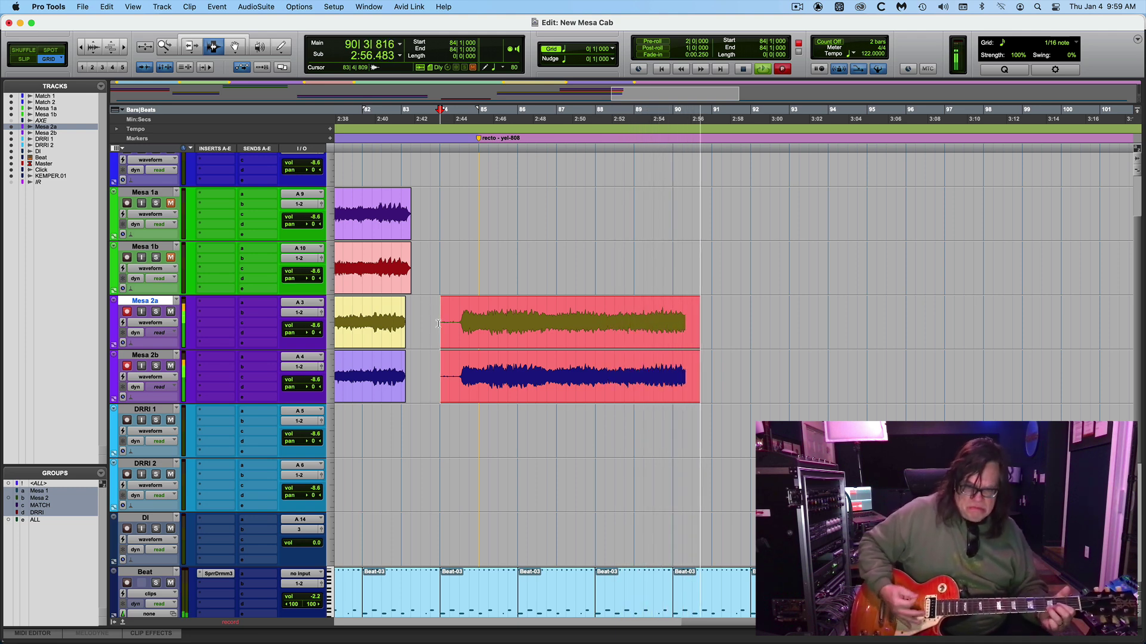
key(space)
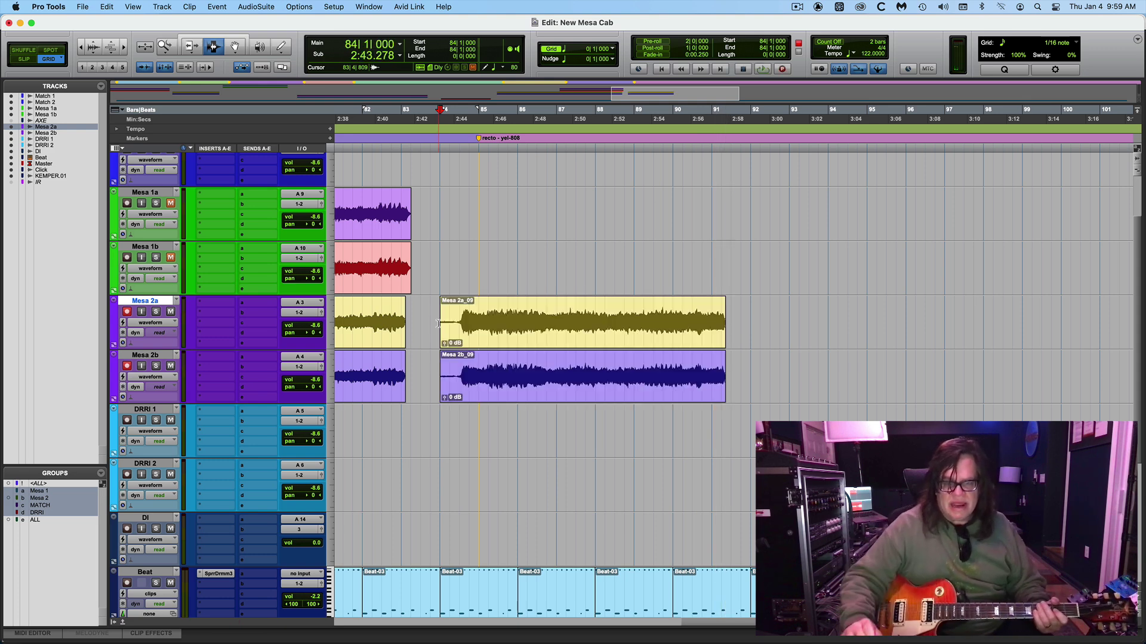
Step: Add a marker named "yel-red" at bar 91
click(711, 373)
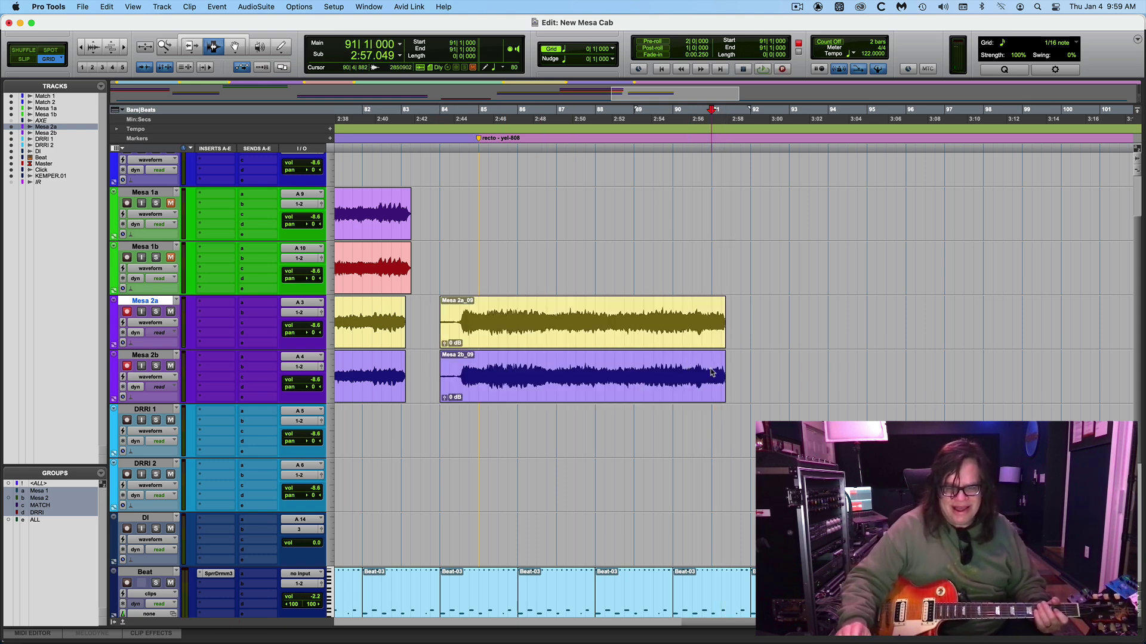
key(KP_Enter)
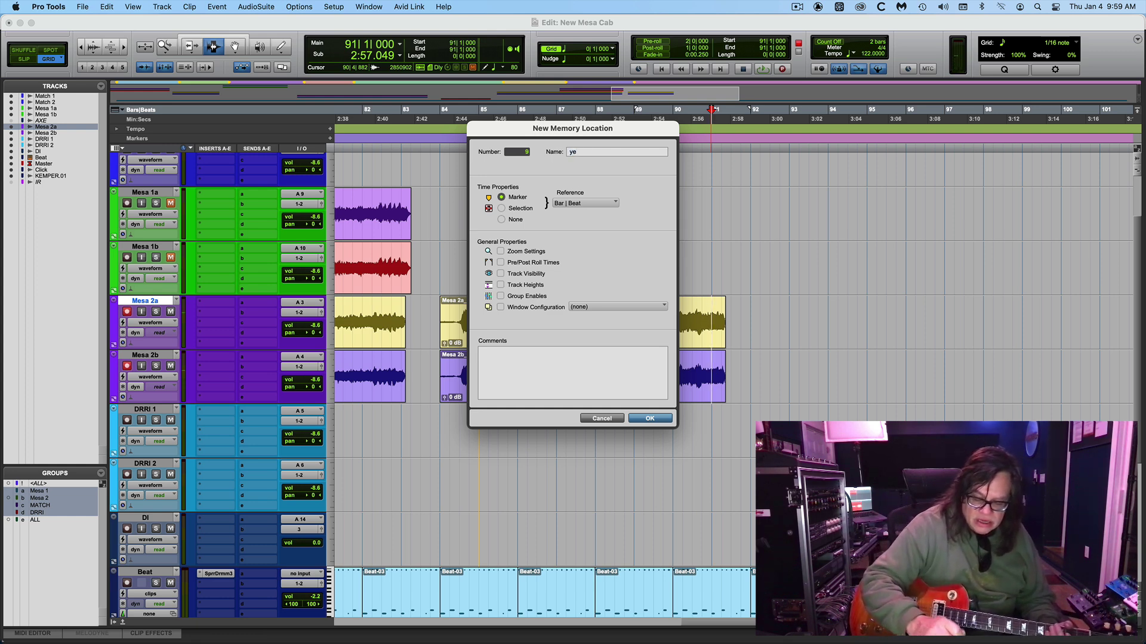
text(yel-red)
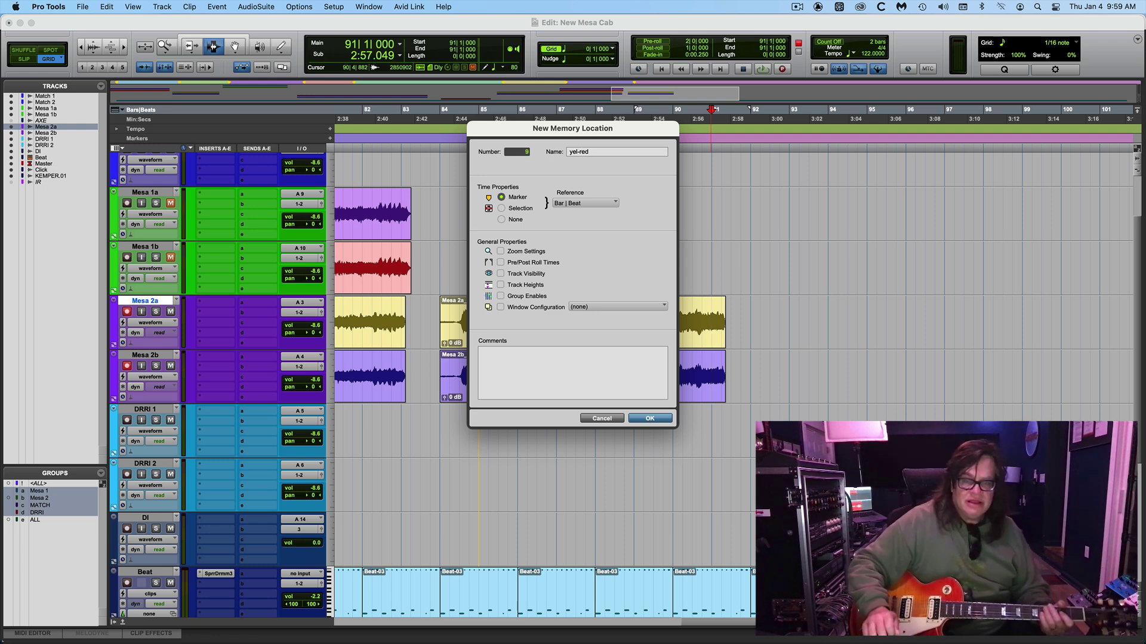
key(Return)
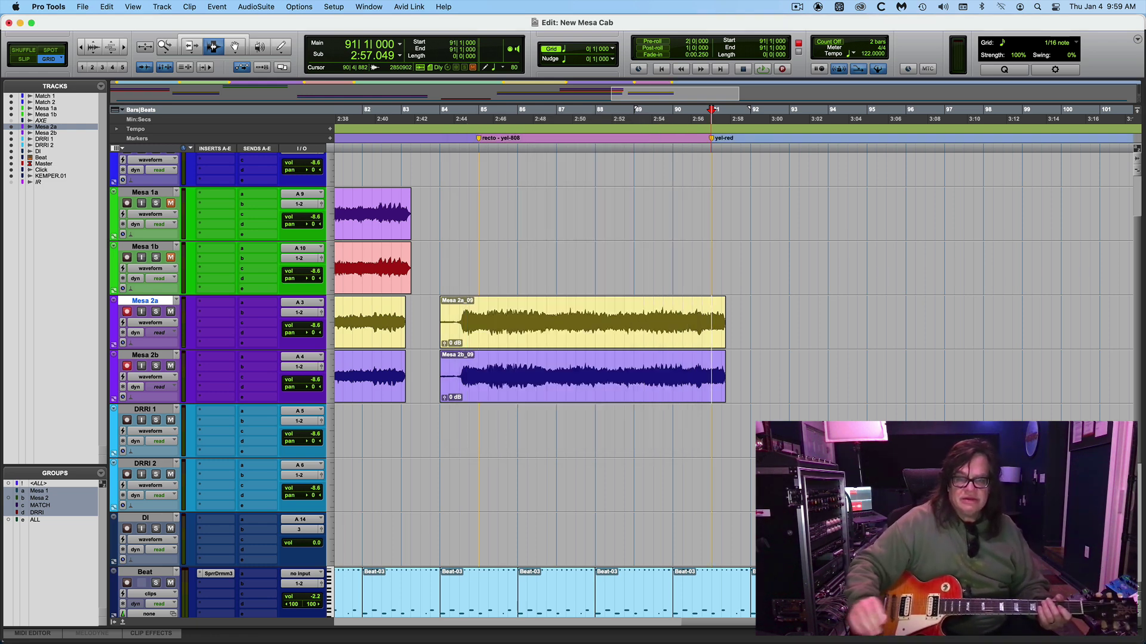
Step: Enable pre-roll and record a second take on Mesa 2a and Mesa 2b from bar 91 to just past bar 98
click(660, 47)
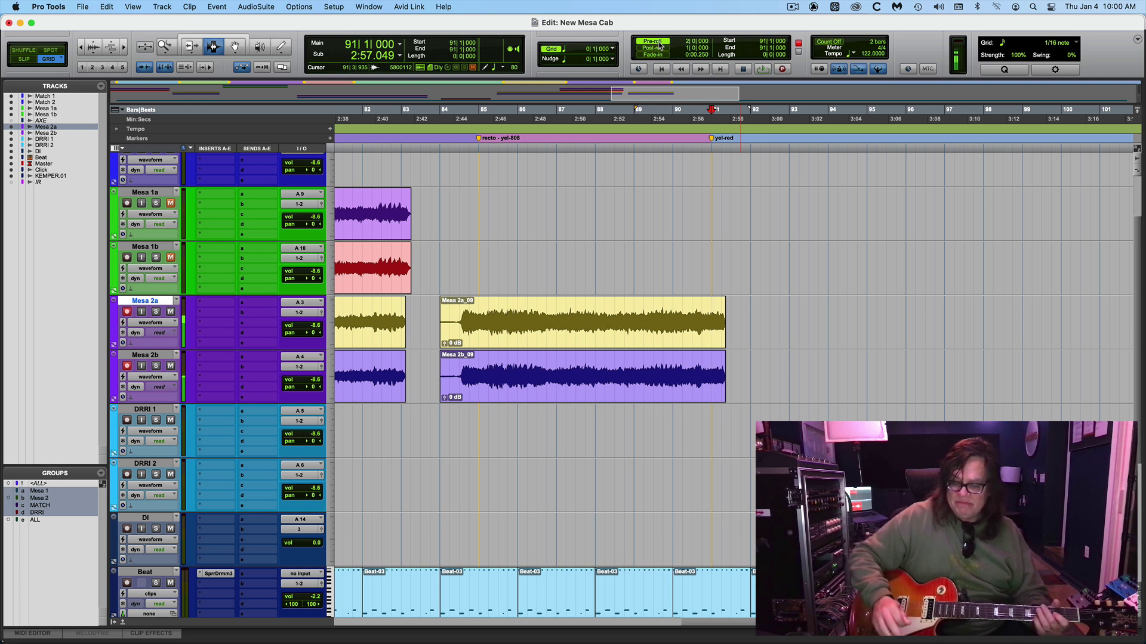
key(super+space)
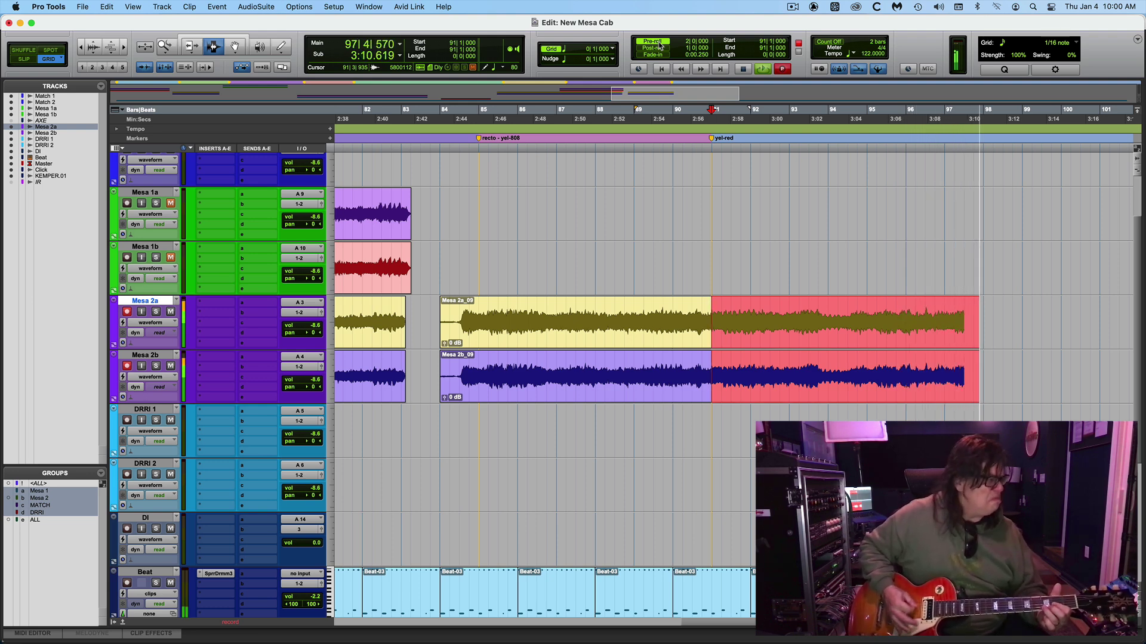
key(space)
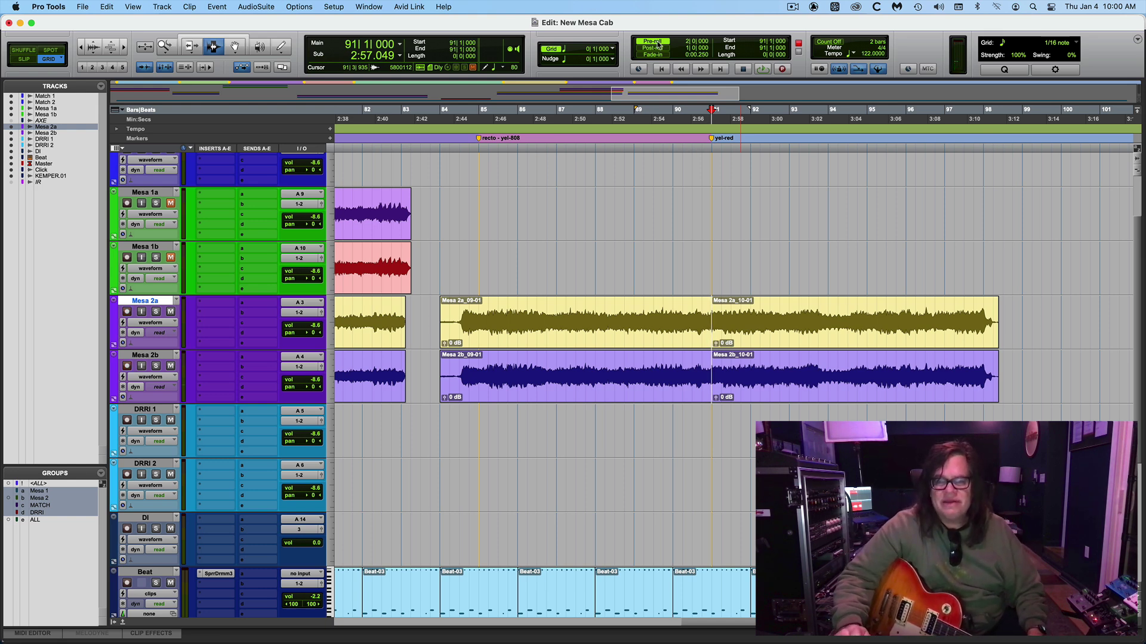
Step: Play back the two new takes on Mesa 2a and Mesa 2b repeatedly from bar 84 beat 3
click(460, 332)
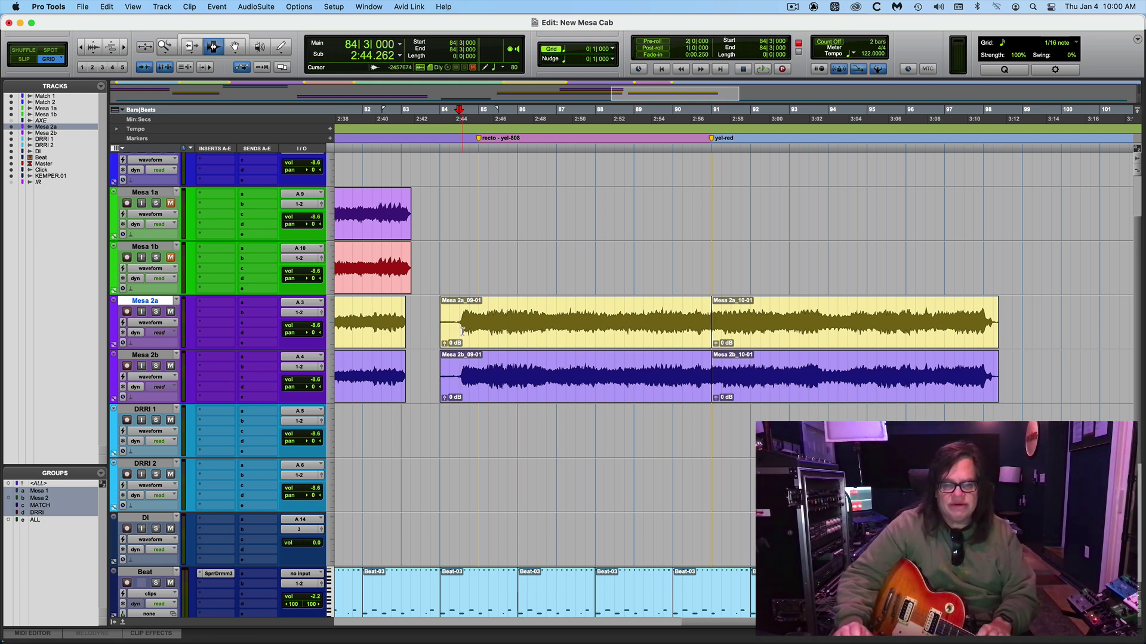
key(space)
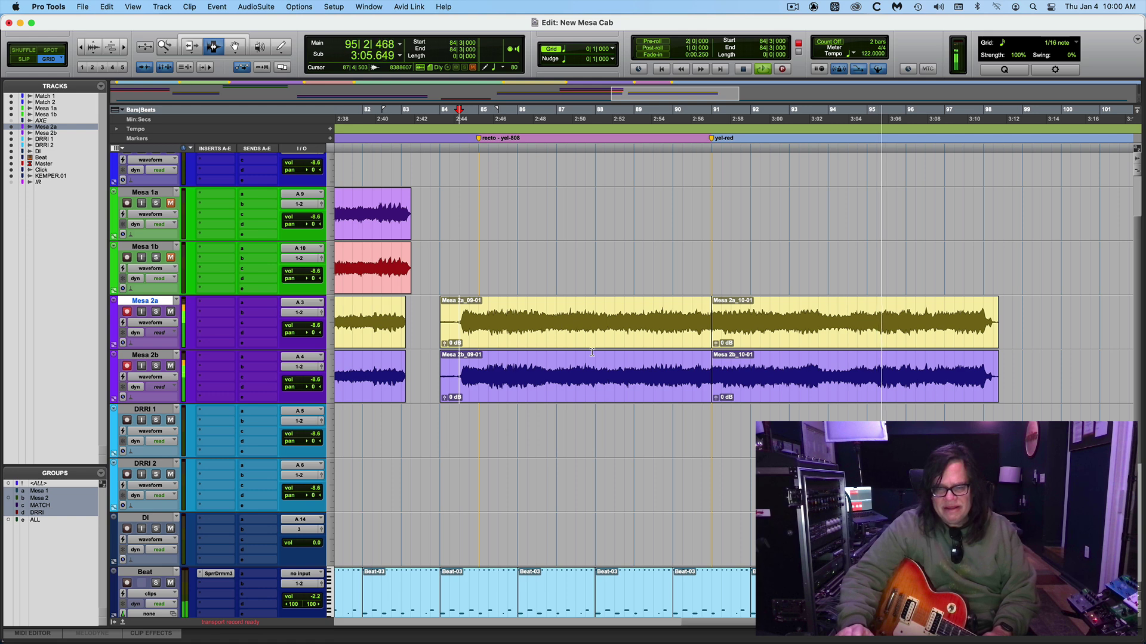
key(space)
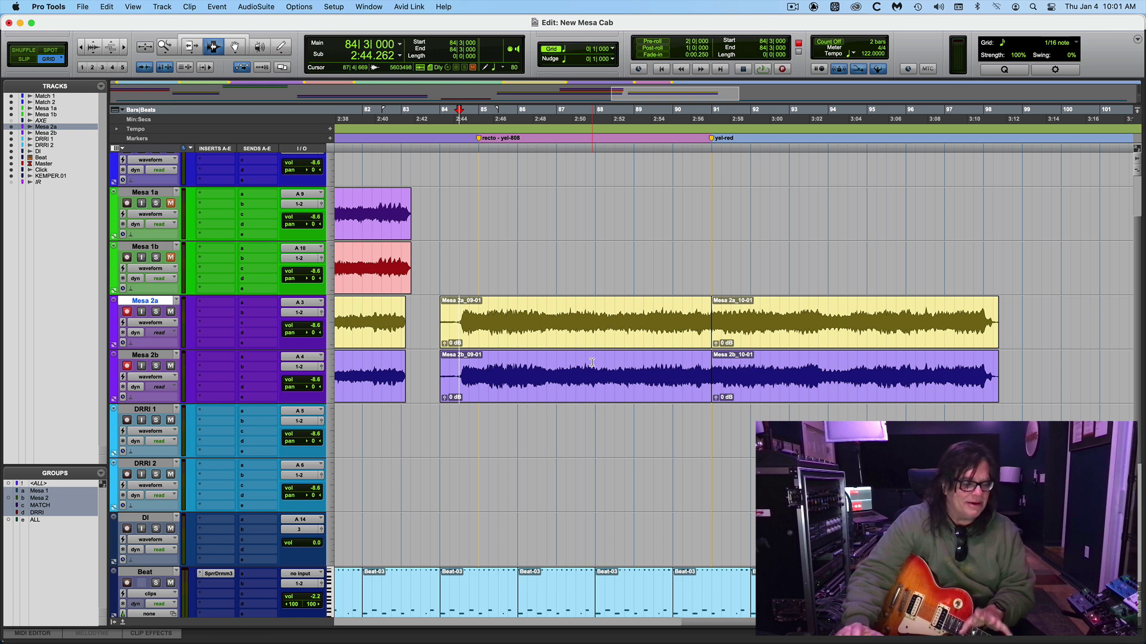
key(space)
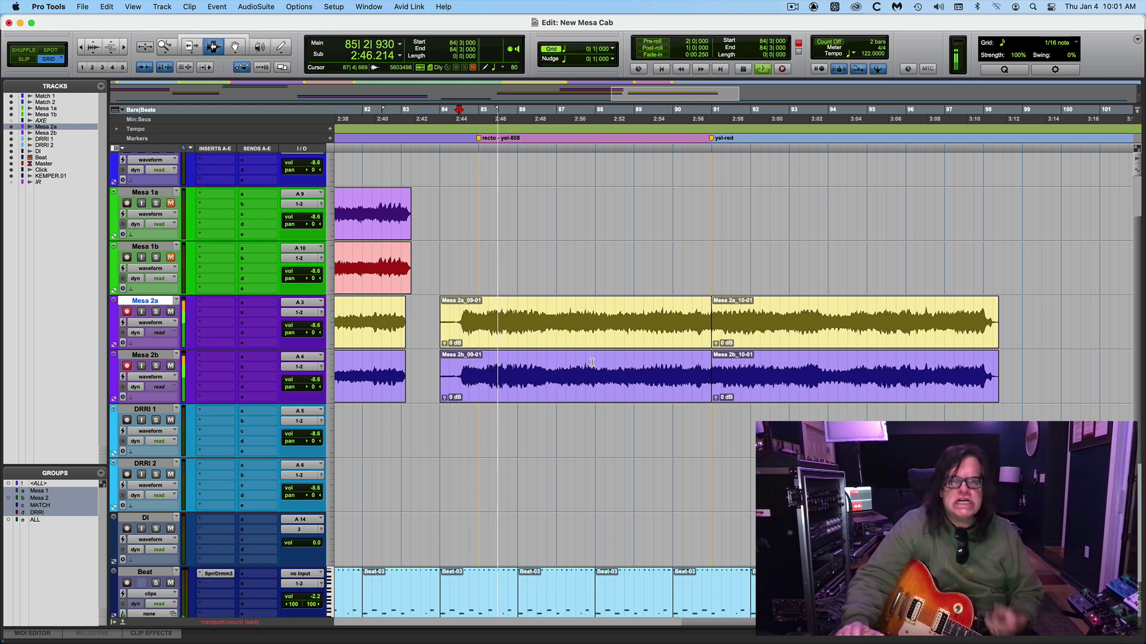
key(space)
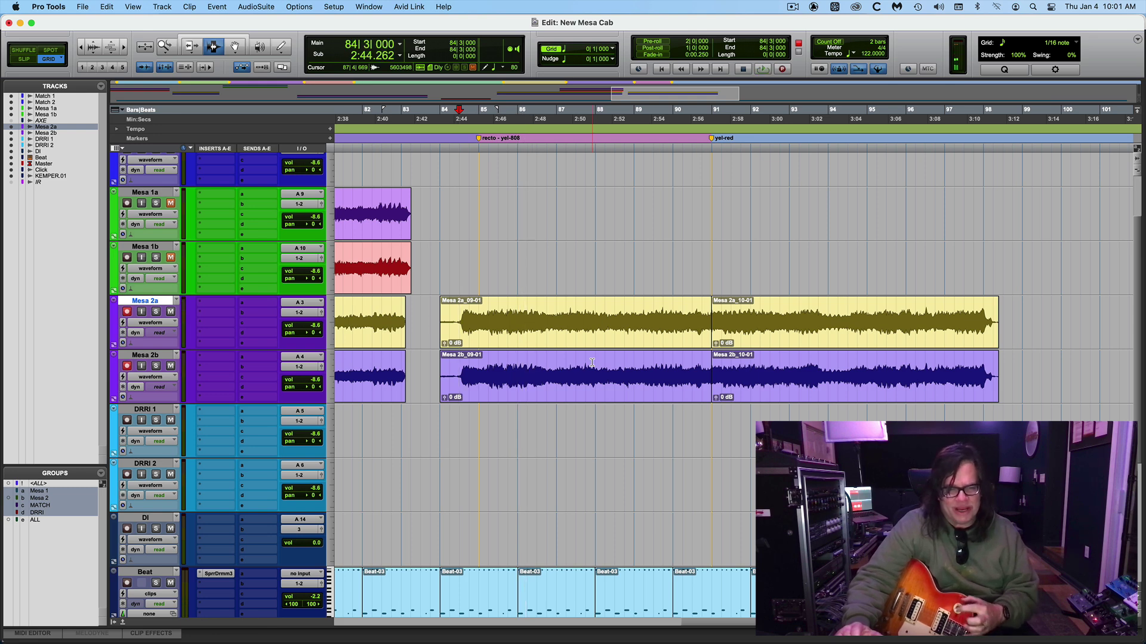
key(shift+r)
key(space)
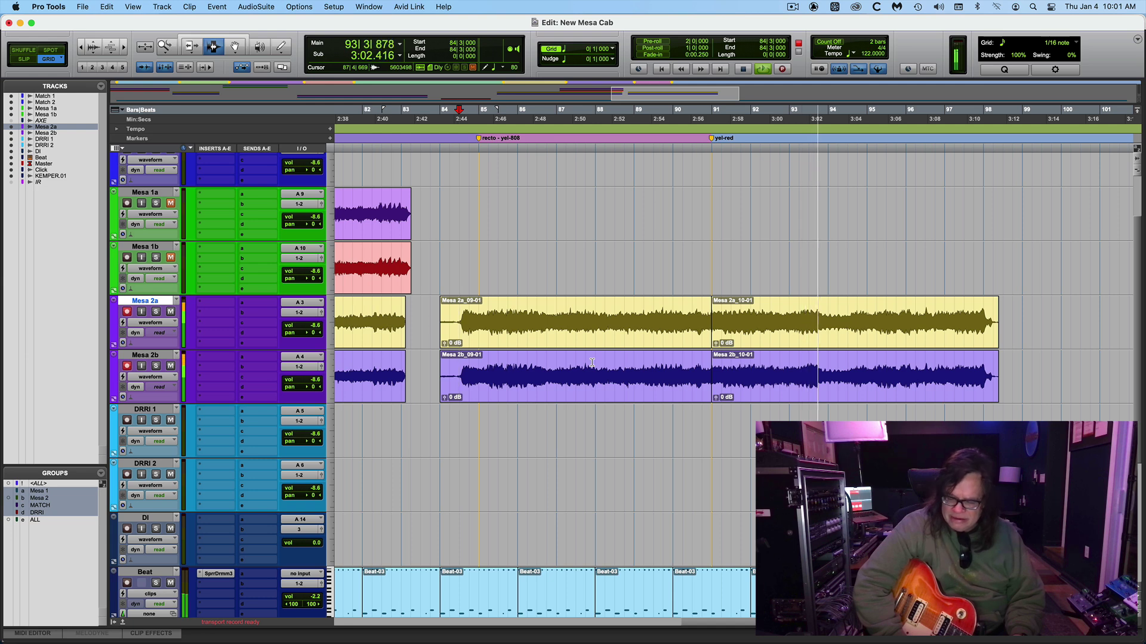
key(space)
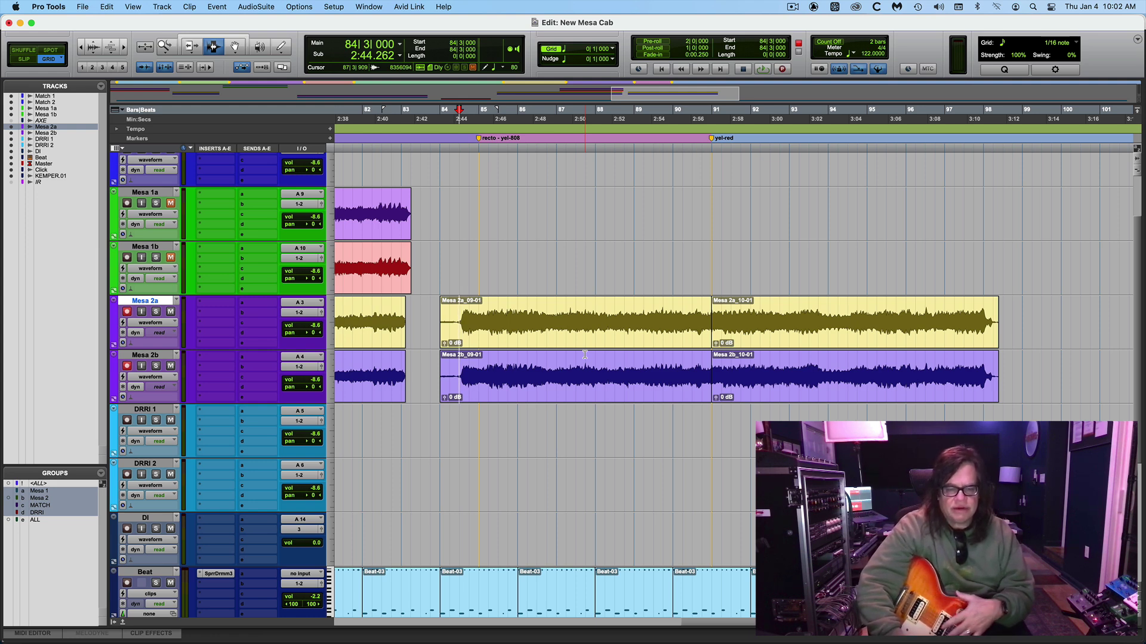
key(space)
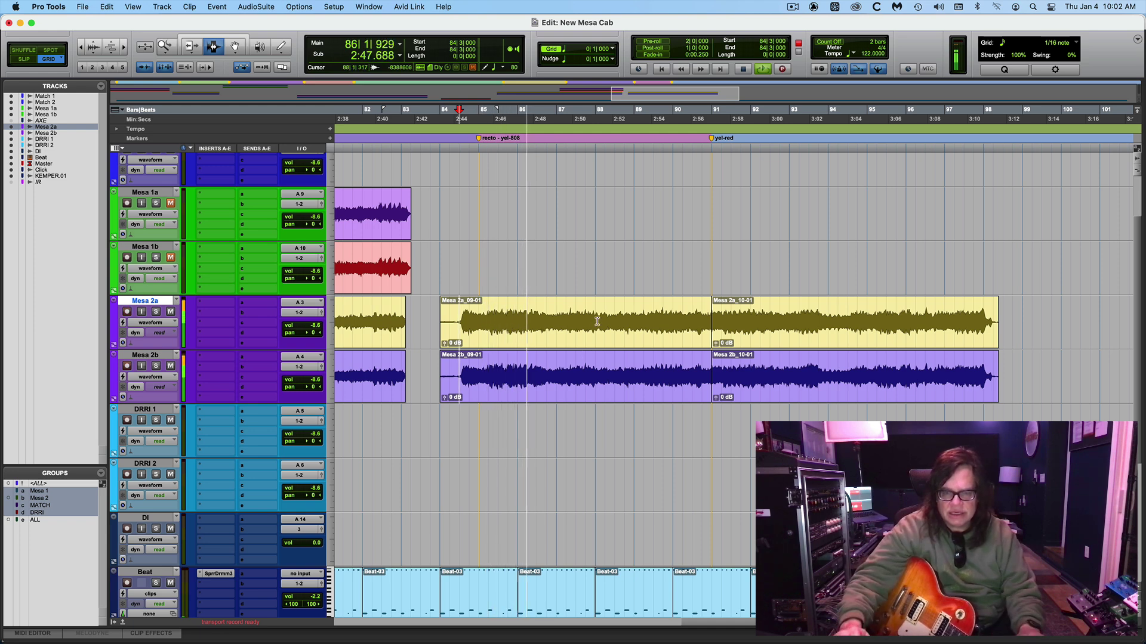
Step: Compare the two takes by alternately playing the selected clips at bar 91 and the first take from bar 85
double_click(722, 317)
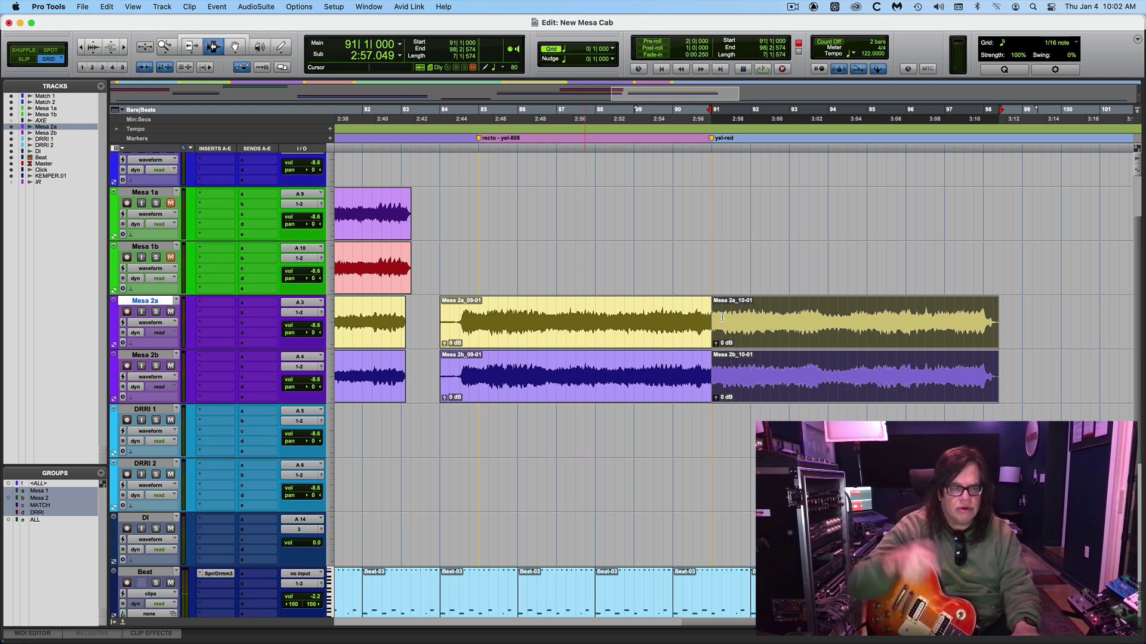
key(super+shift+l)
key(space)
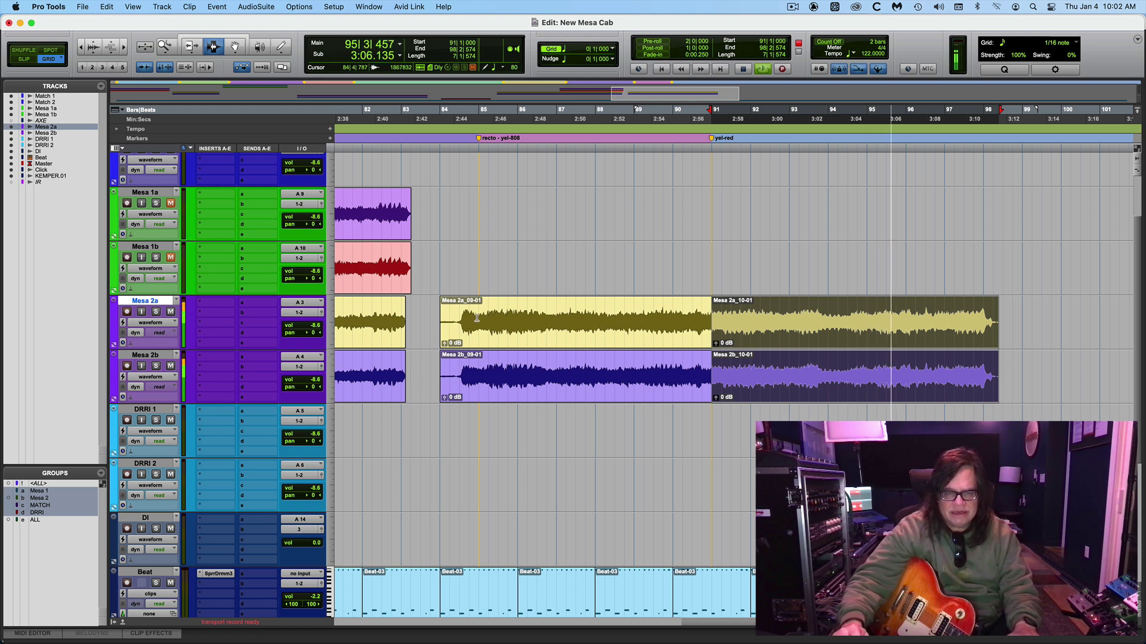
click(504, 318)
key(space)
key(space)
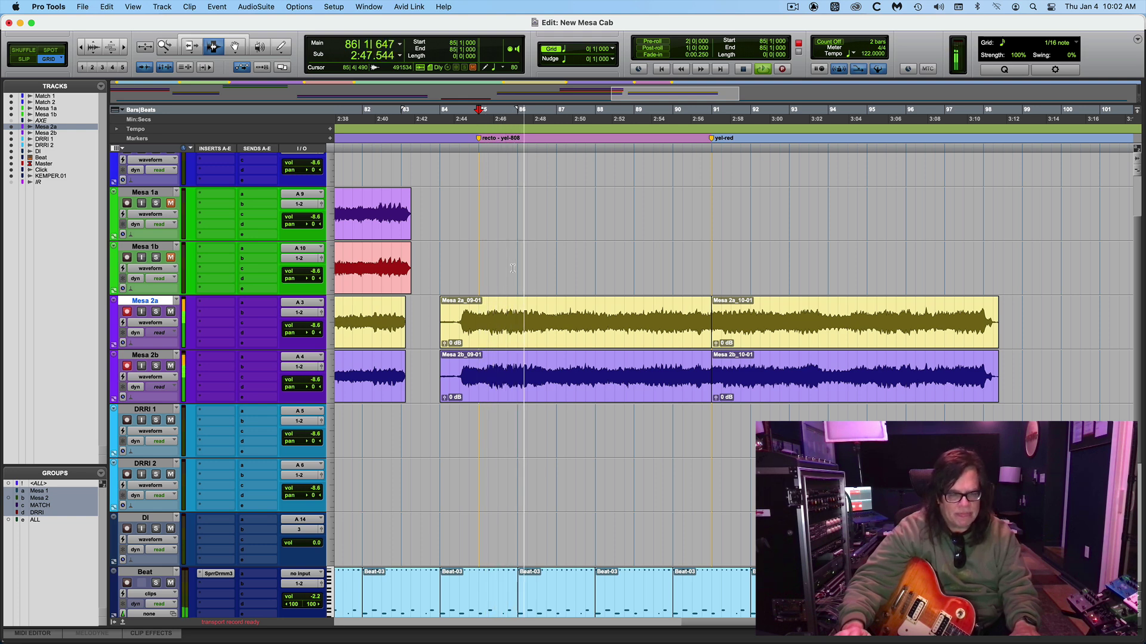
double_click(739, 330)
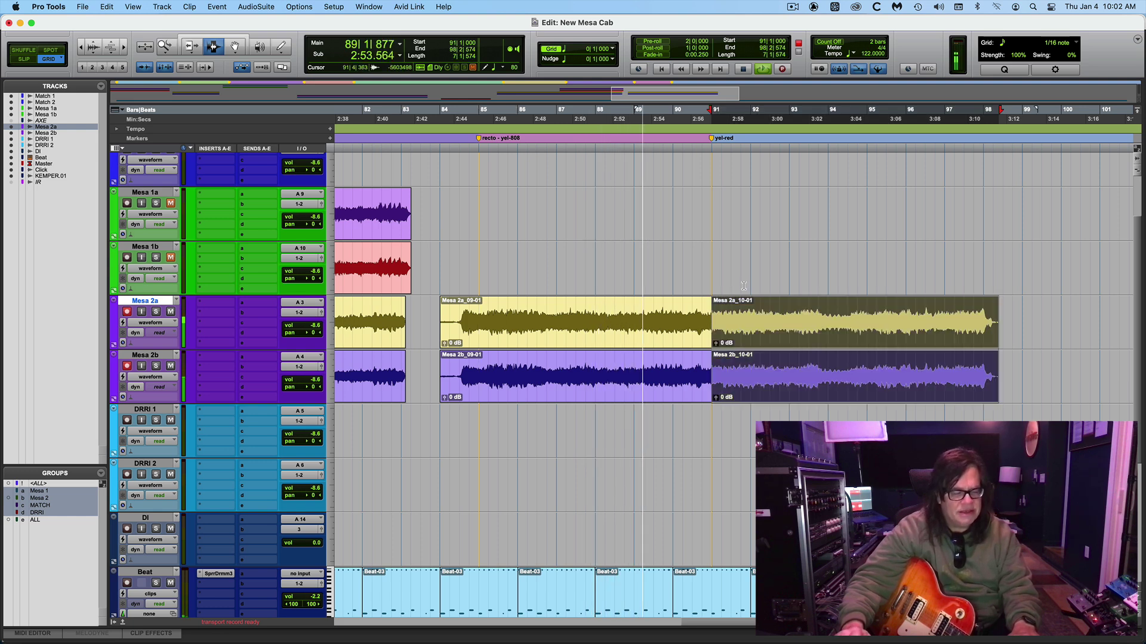
key(space)
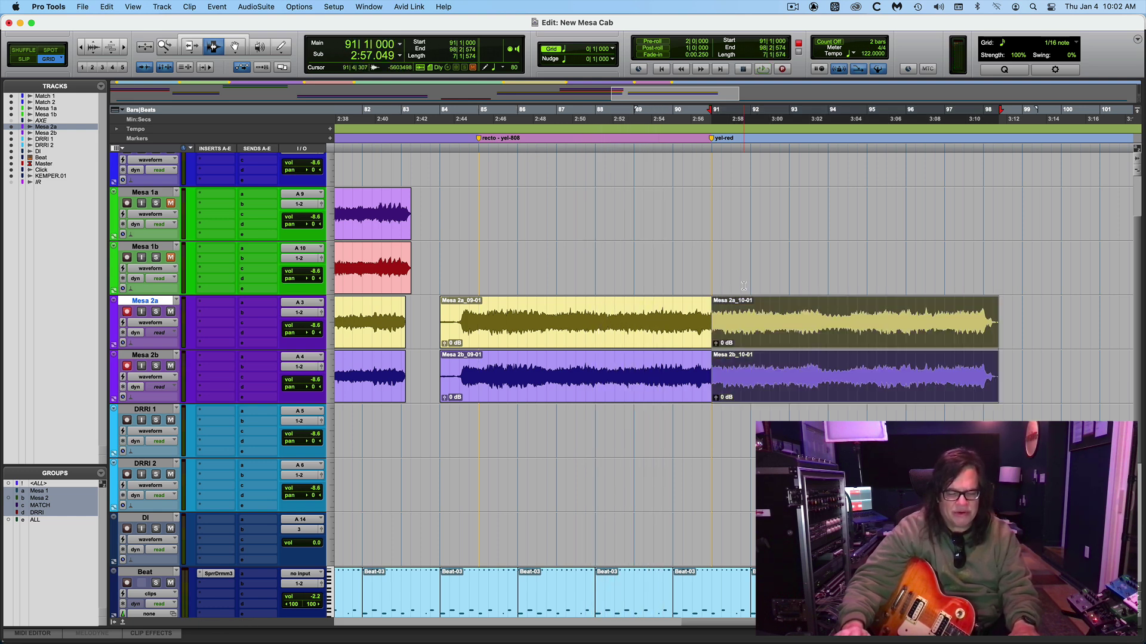
key(space)
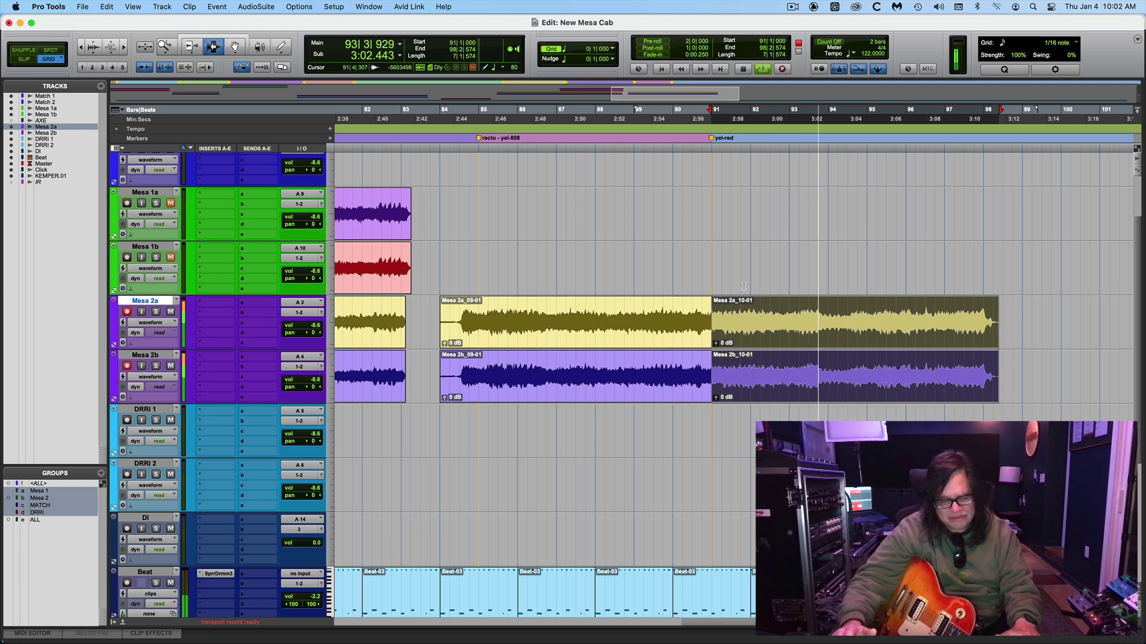
key(space)
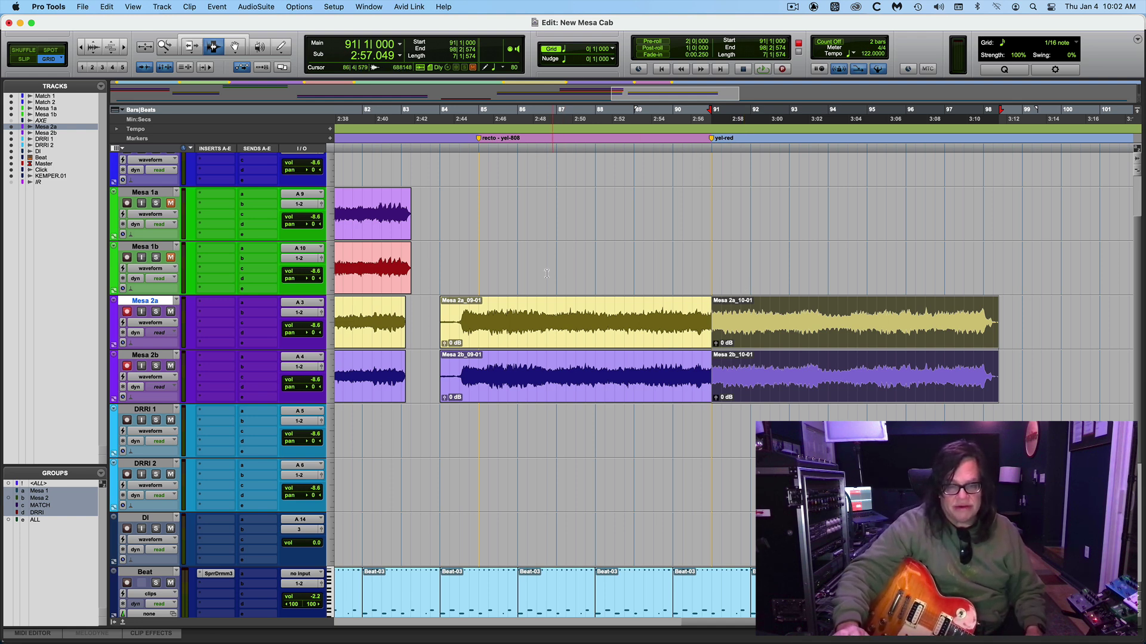
Step: Play the first take from the "recto - yel-808" marker again, followed by the selected "yel-red" take
click(480, 303)
key(space)
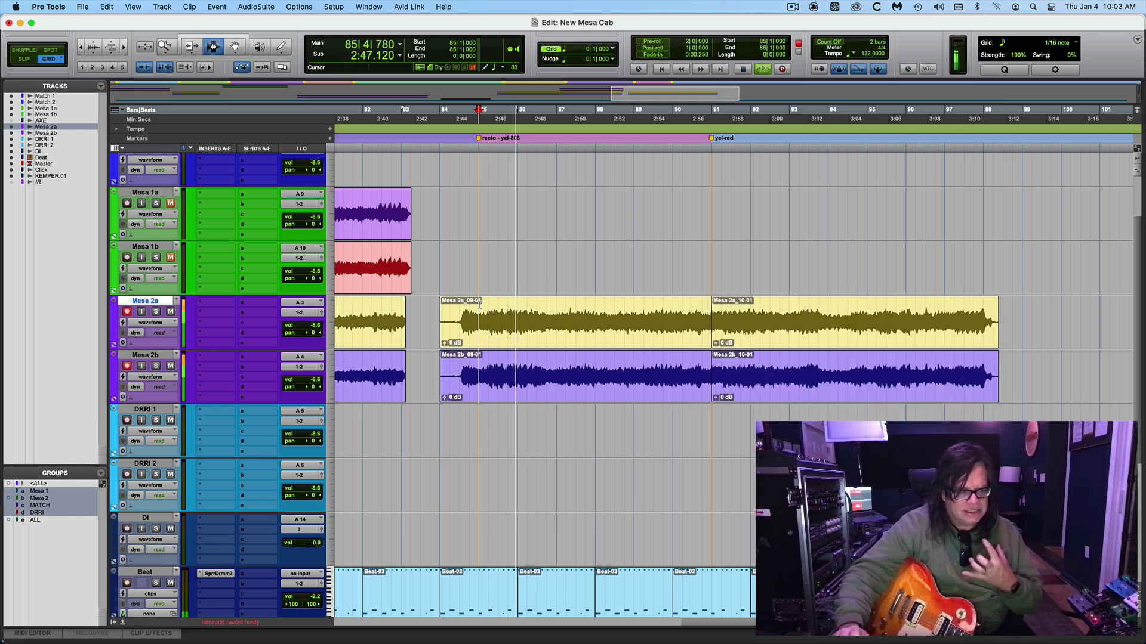
double_click(732, 371)
key(space)
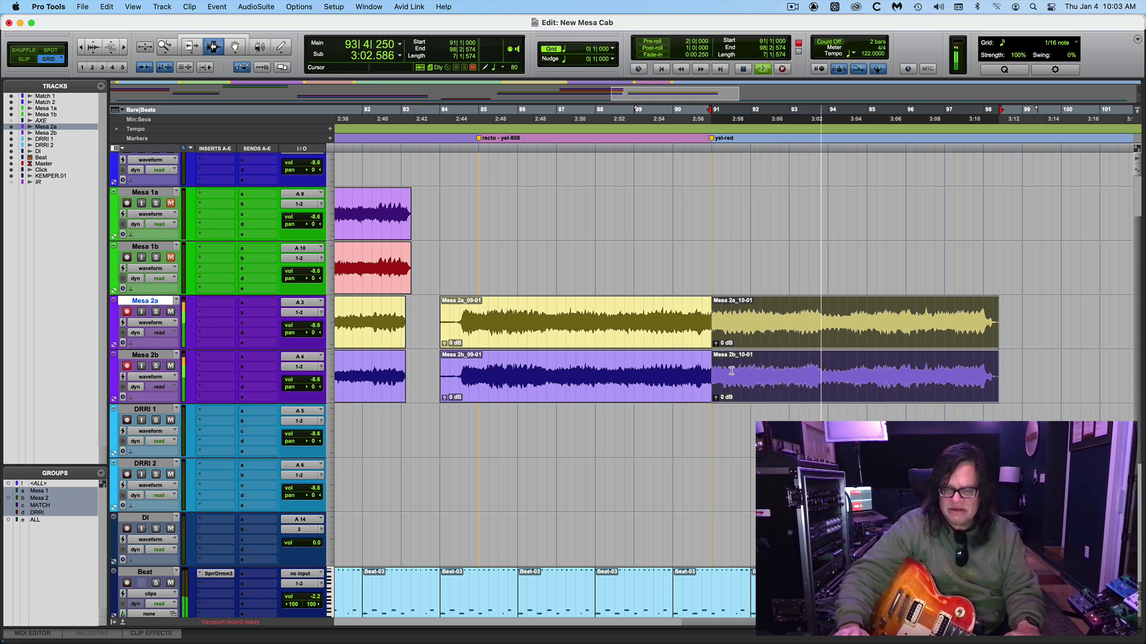
key(space)
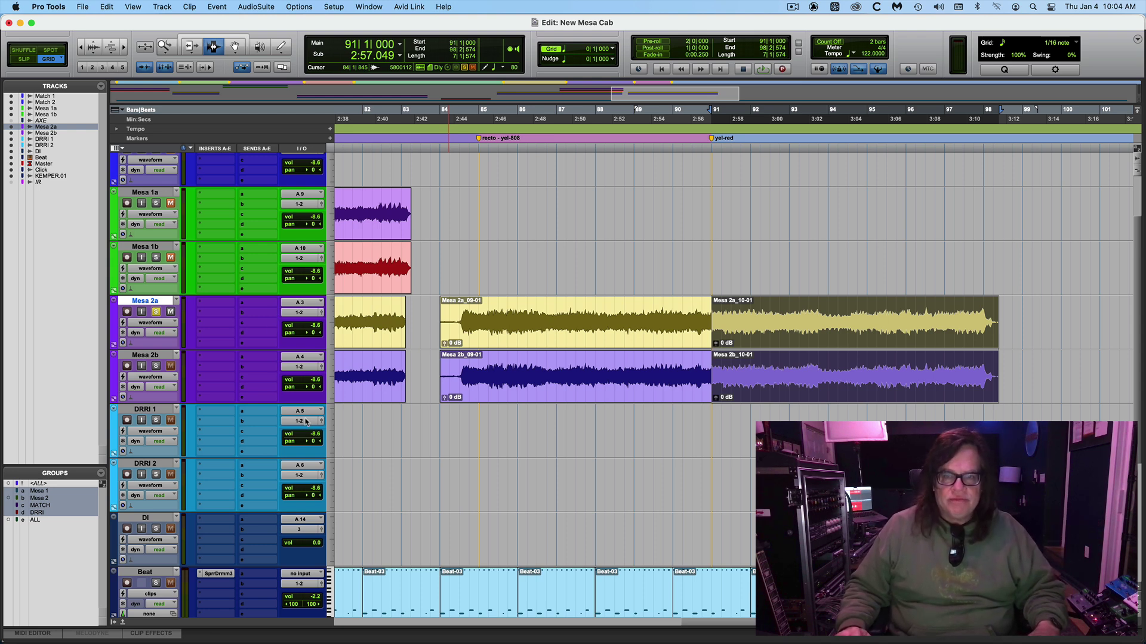
Step: Play the selected "yel-red" take from bar 91 with Mesa 2a soloed, then with Mesa 2b soloed
key(space)
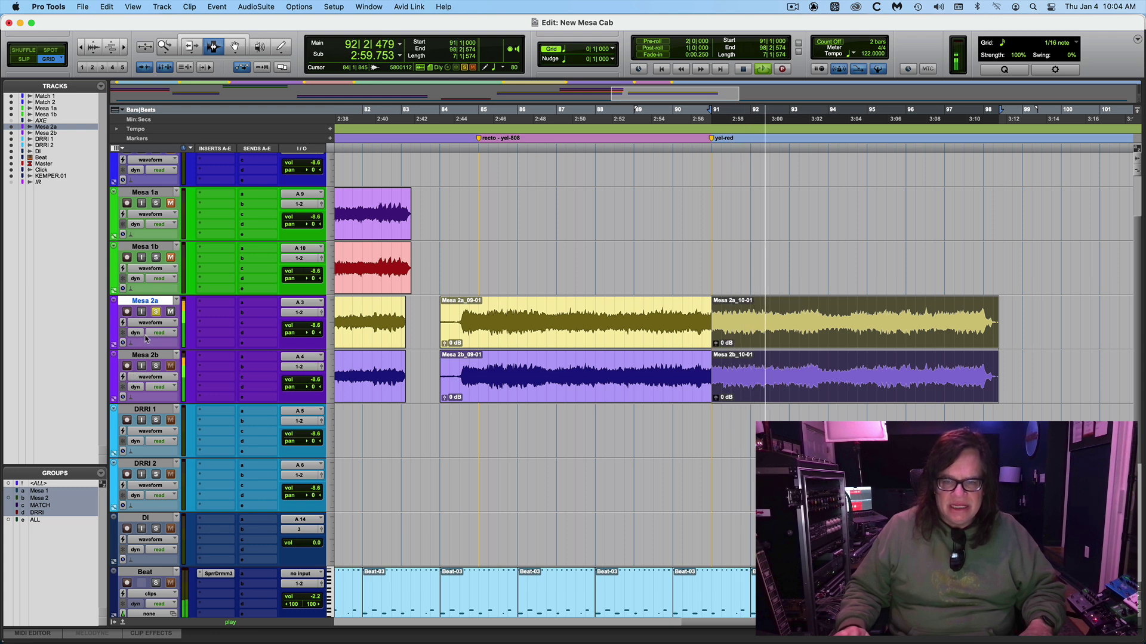
key(space)
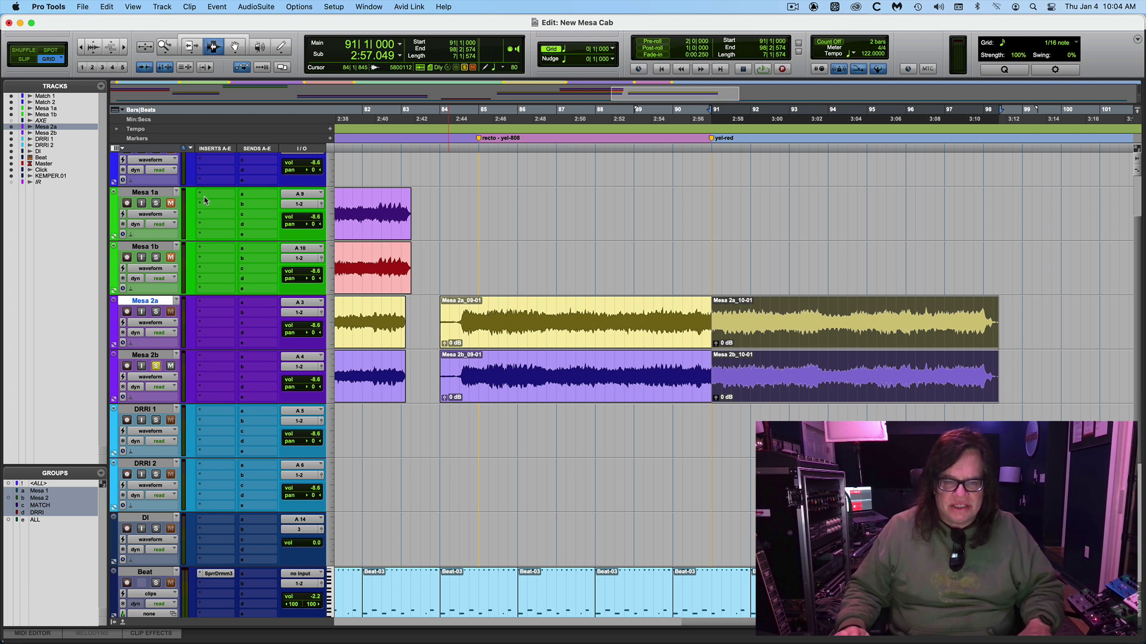
key(space)
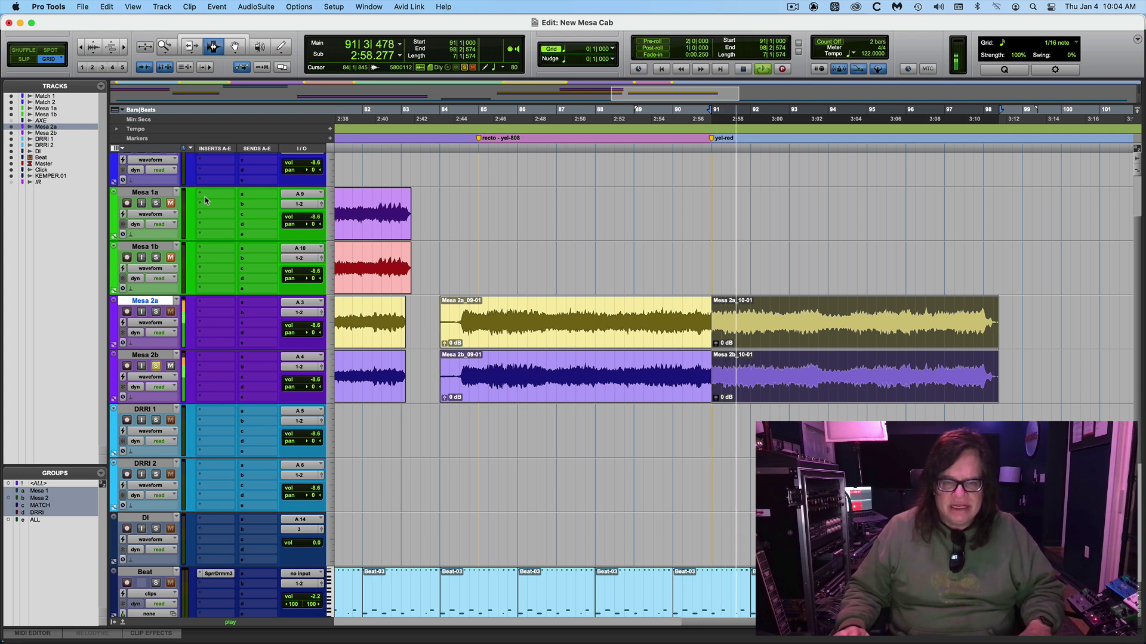
key(space)
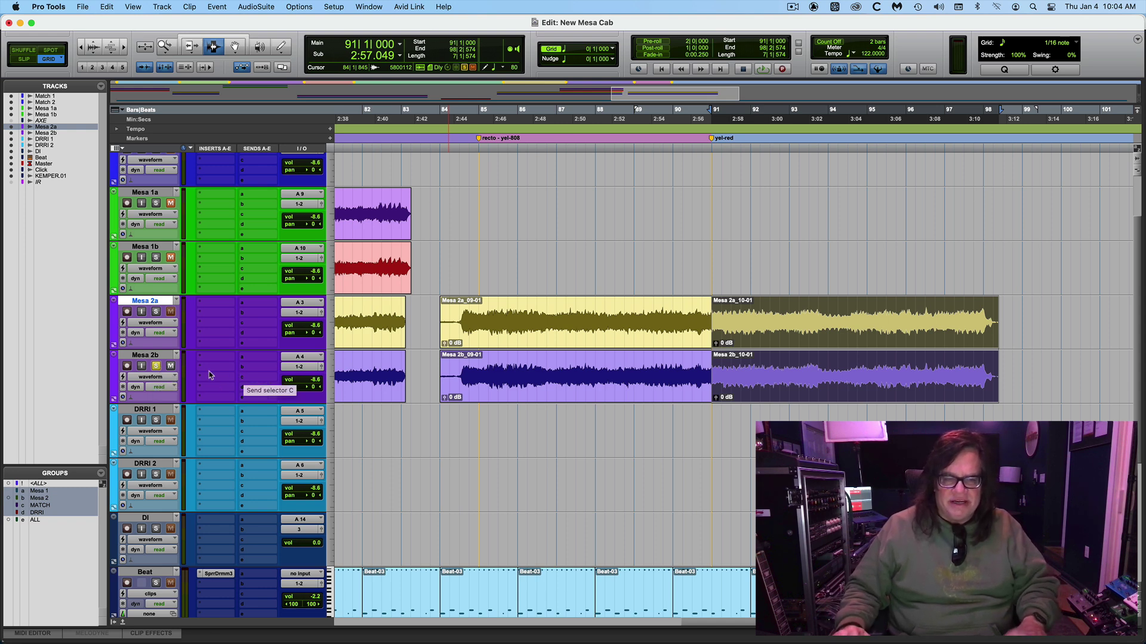
Step: Replay the "yel-red" take with Mesa 2b soloed, then switch the solo back to Mesa 2a and play it again
key(space)
click(158, 366)
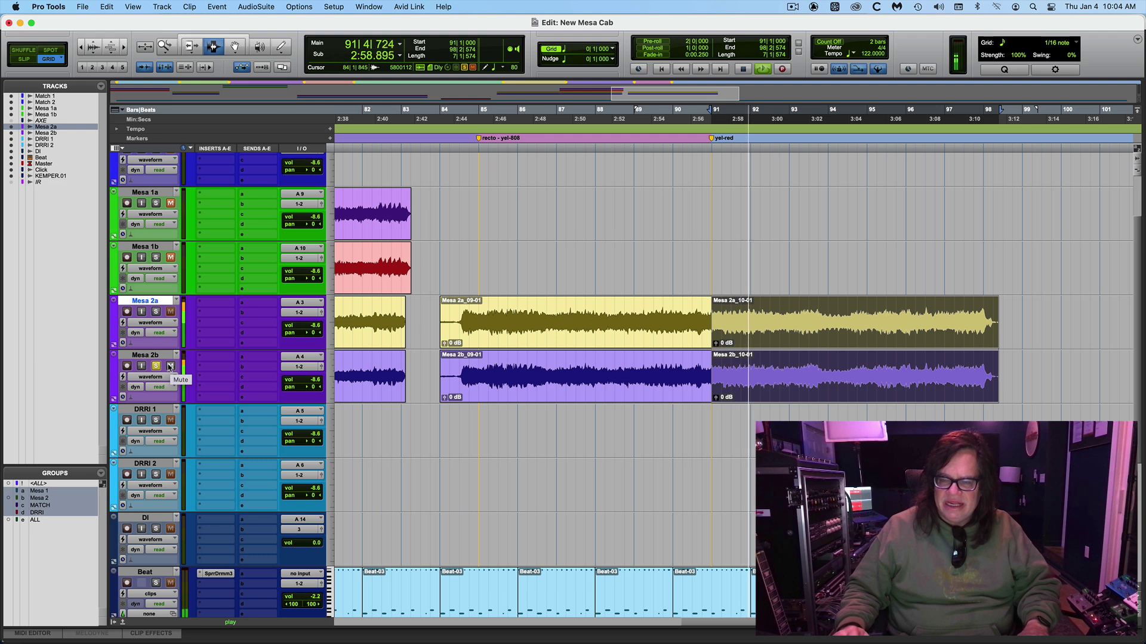
key(space)
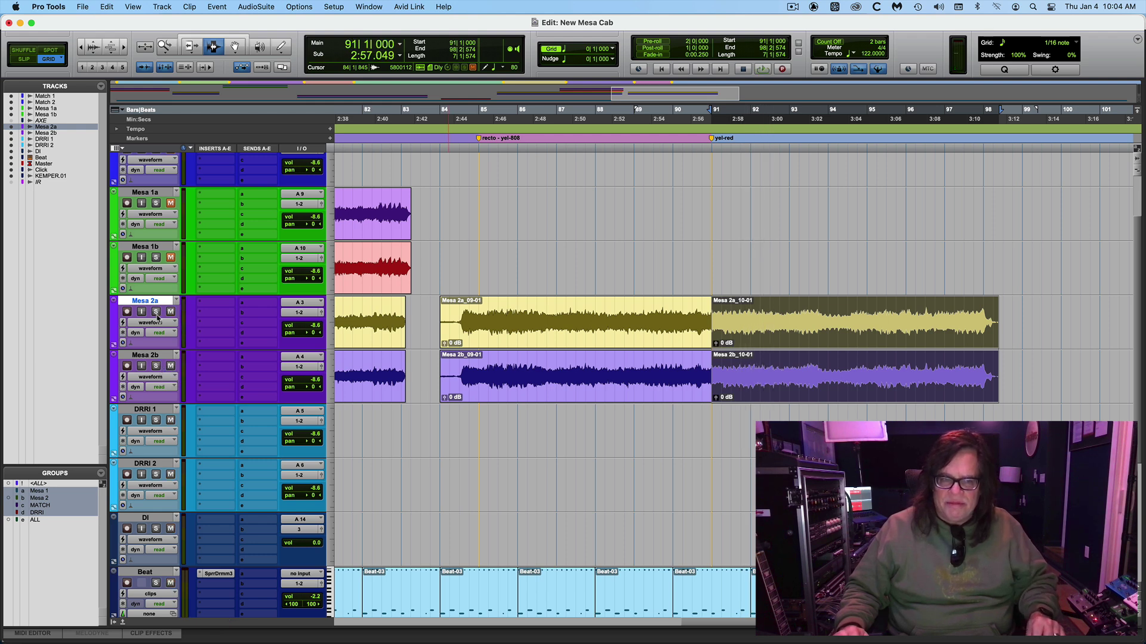
key(space)
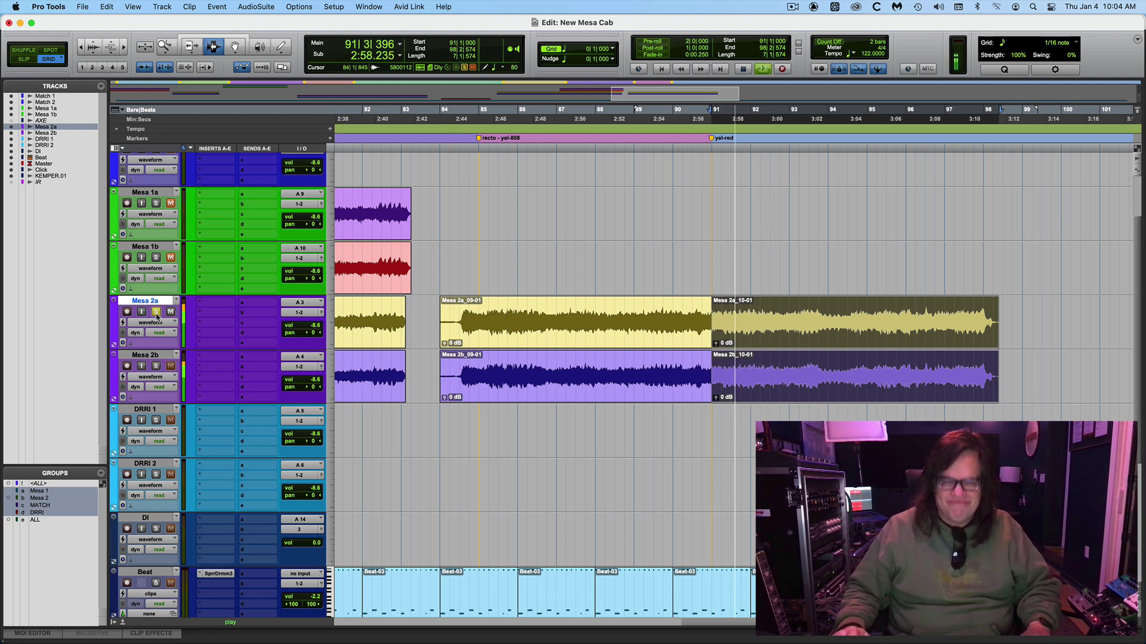
key(space)
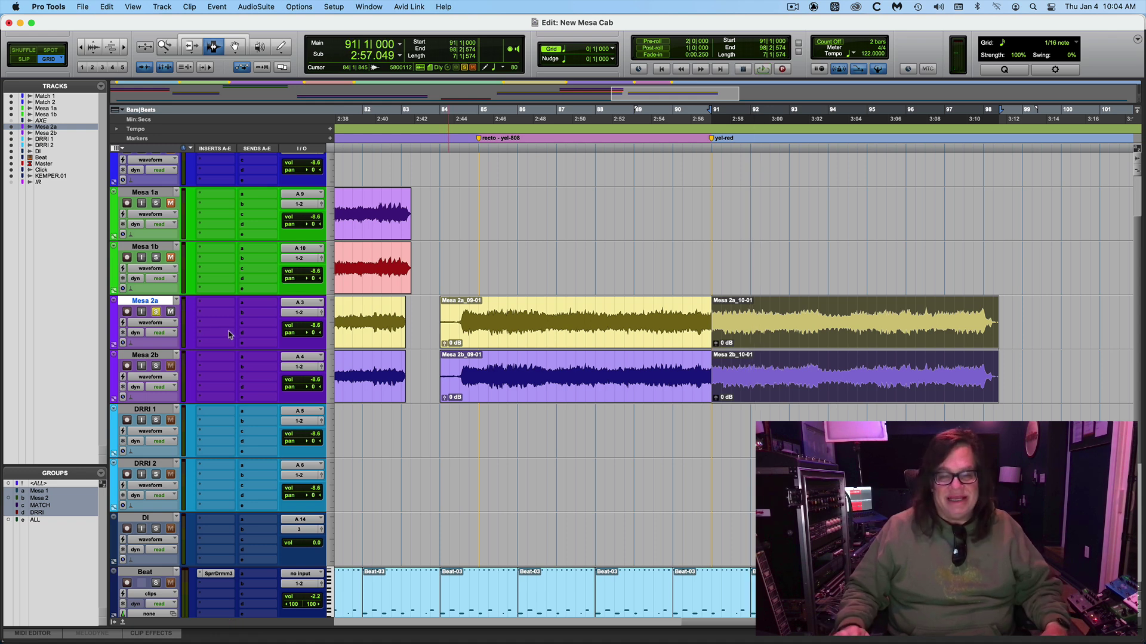
Step: Play the "recto - yel-808" take from bar 85 with Mesa 2a soloed, then with Mesa 2b soloed
click(479, 308)
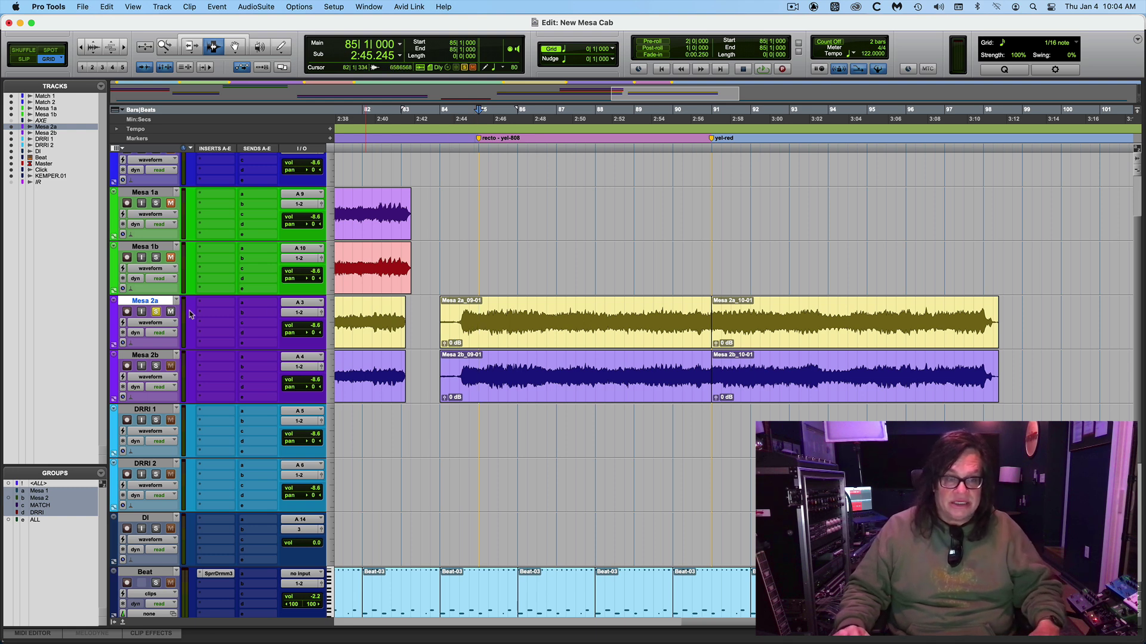
key(space)
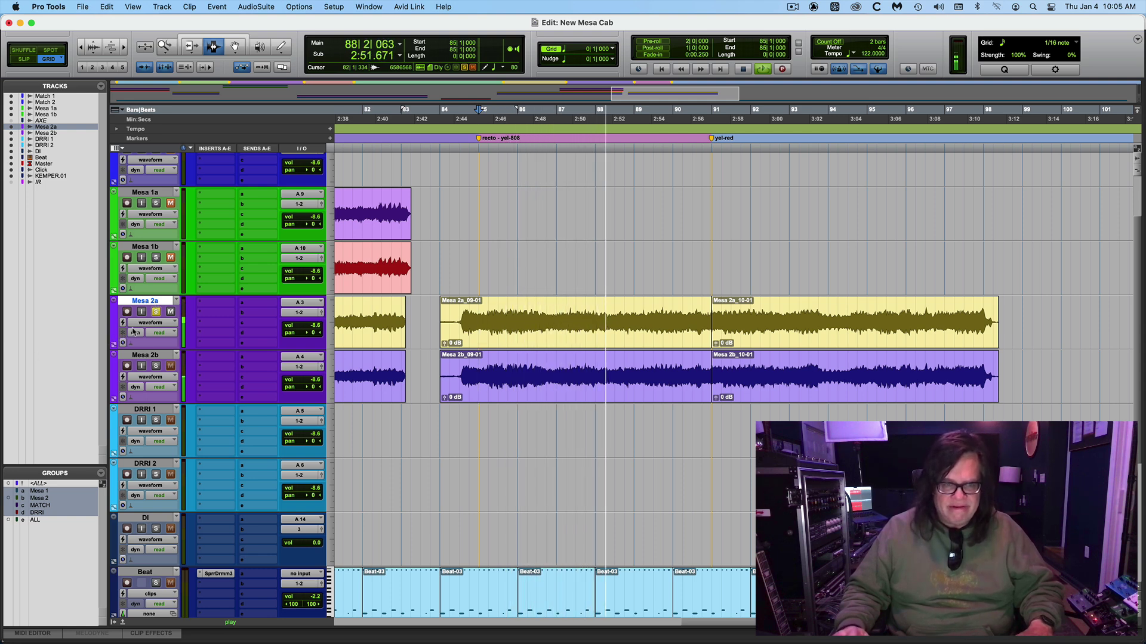
key(space)
click(157, 365)
click(155, 366)
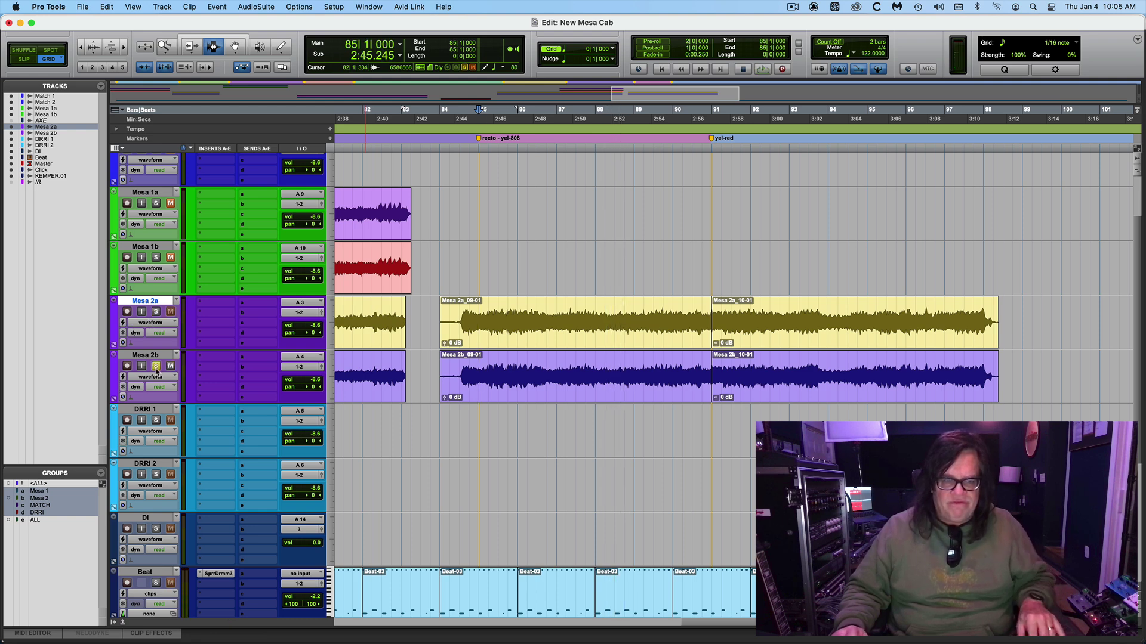
key(space)
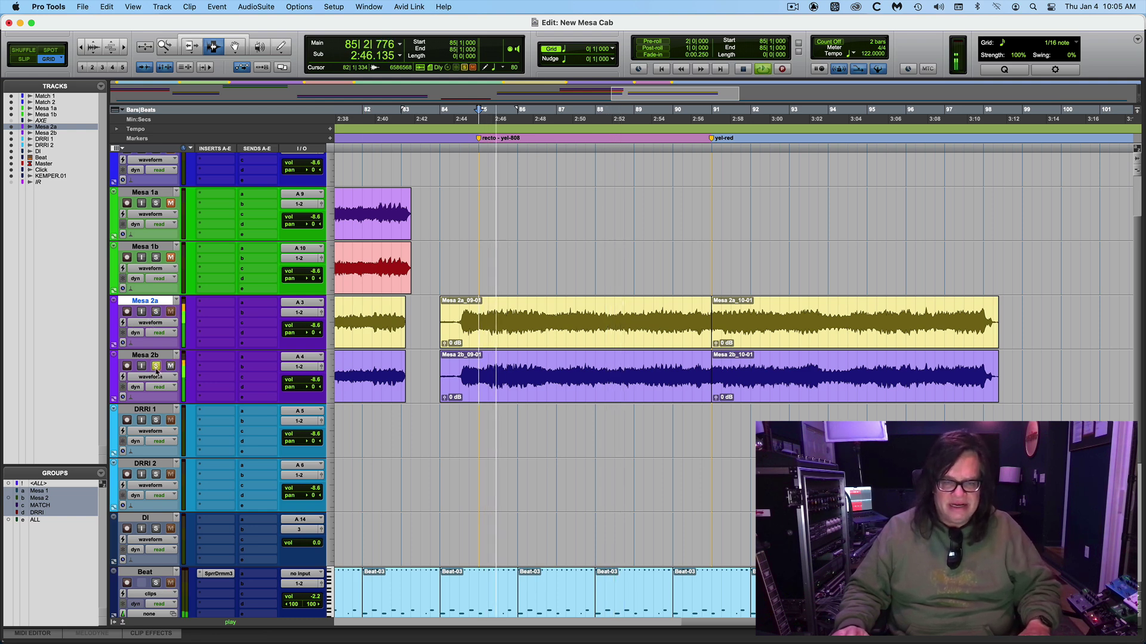
key(space)
Step: Turn off the solo on Mesa 2b and play the "recto - yel-808" take from bar 85 on both Mesa 2 tracks
click(155, 367)
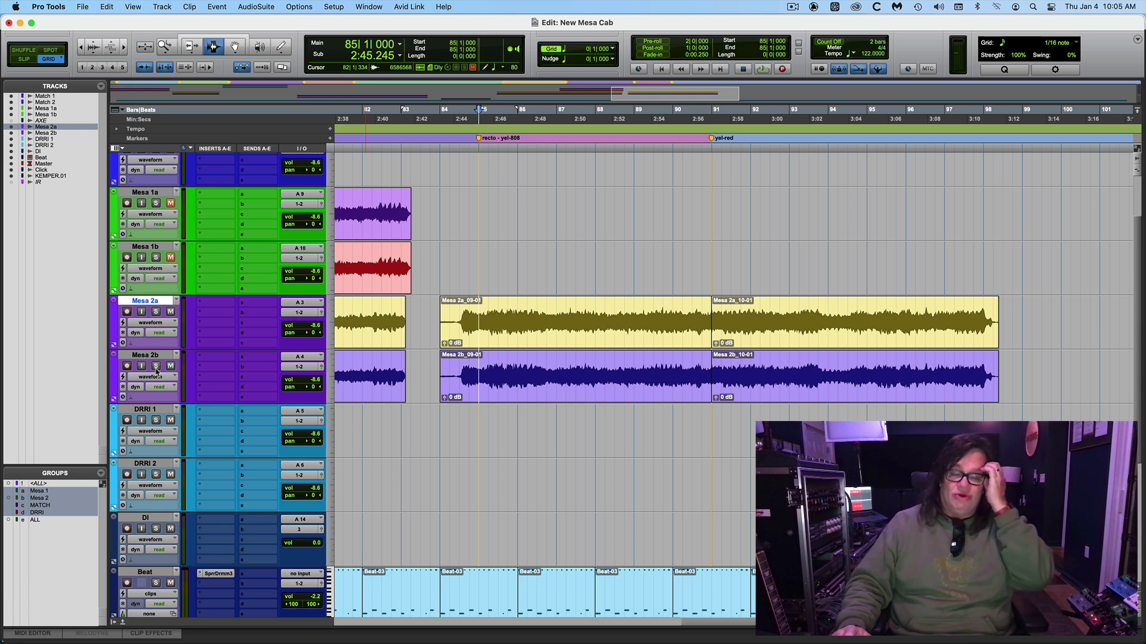
key(space)
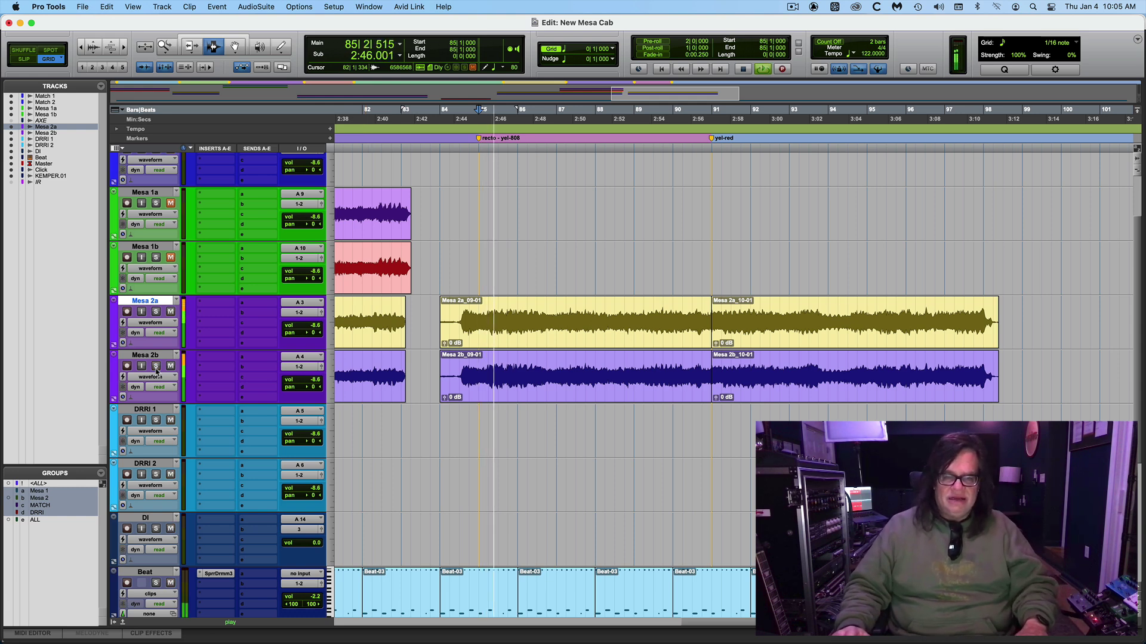
key(space)
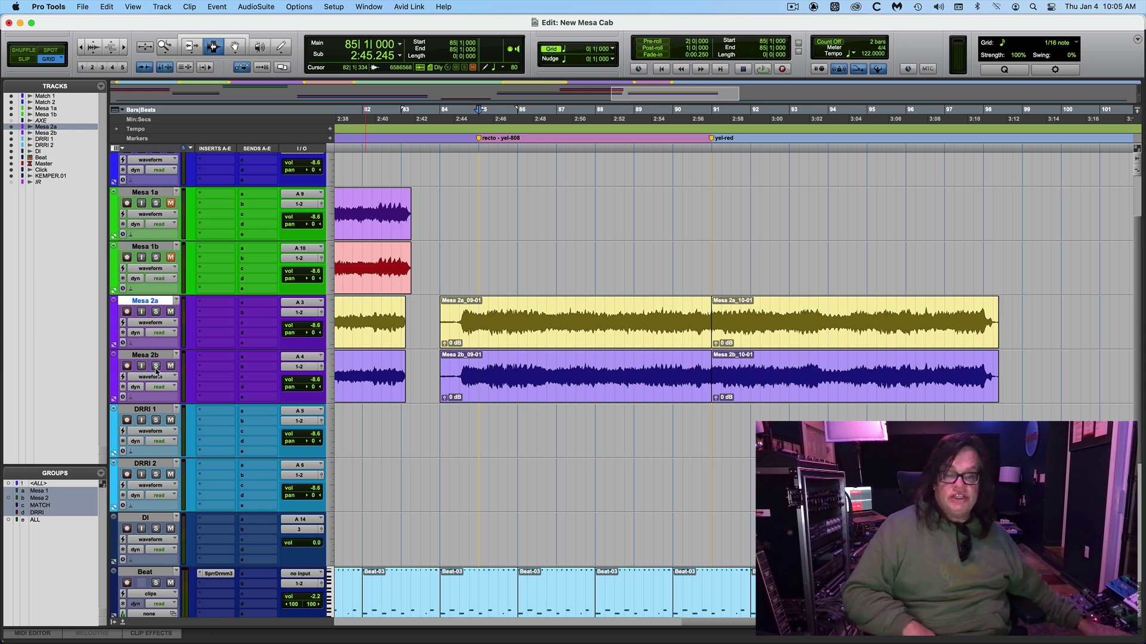
key(space)
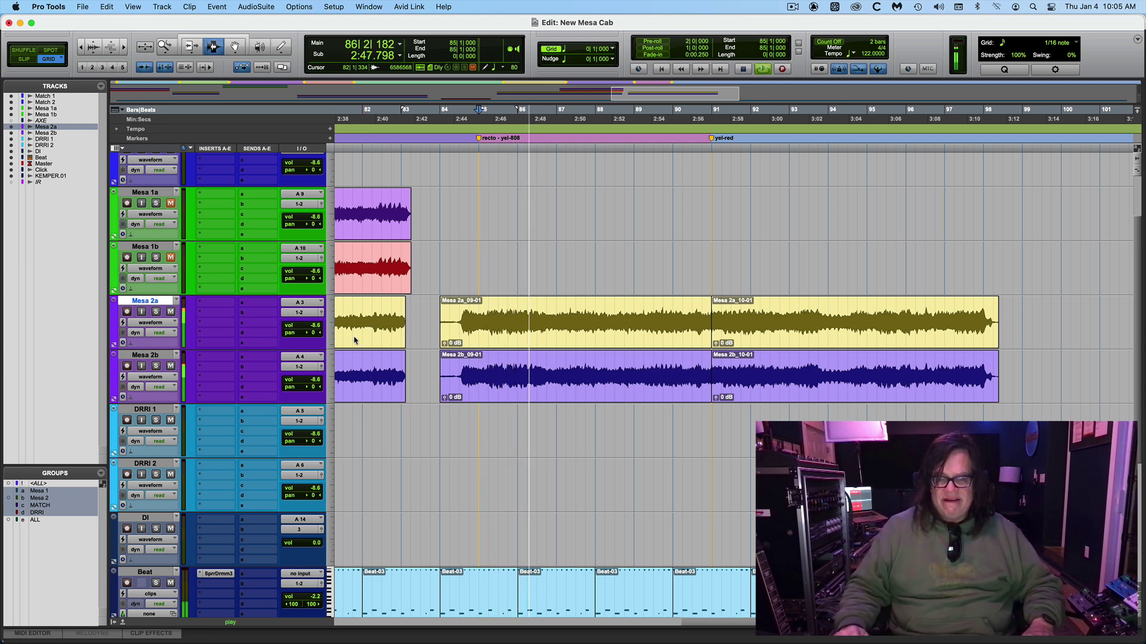
Step: Select the "yel-red" clips on Mesa 2a and Mesa 2b and play them repeatedly from bar 91
click(767, 337)
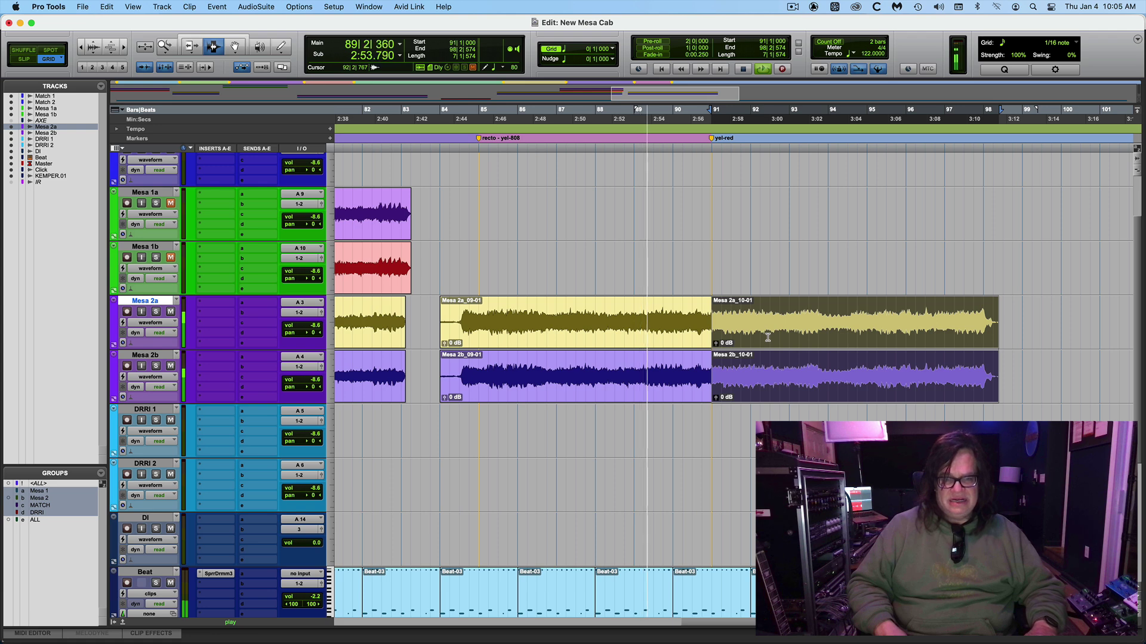
key(space)
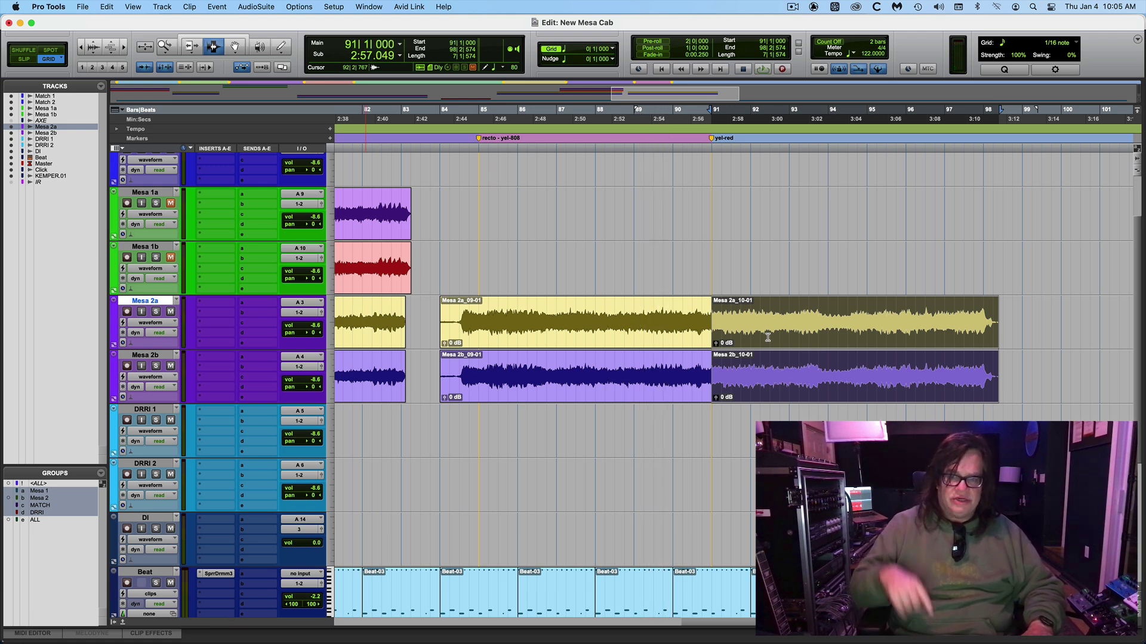
key(space)
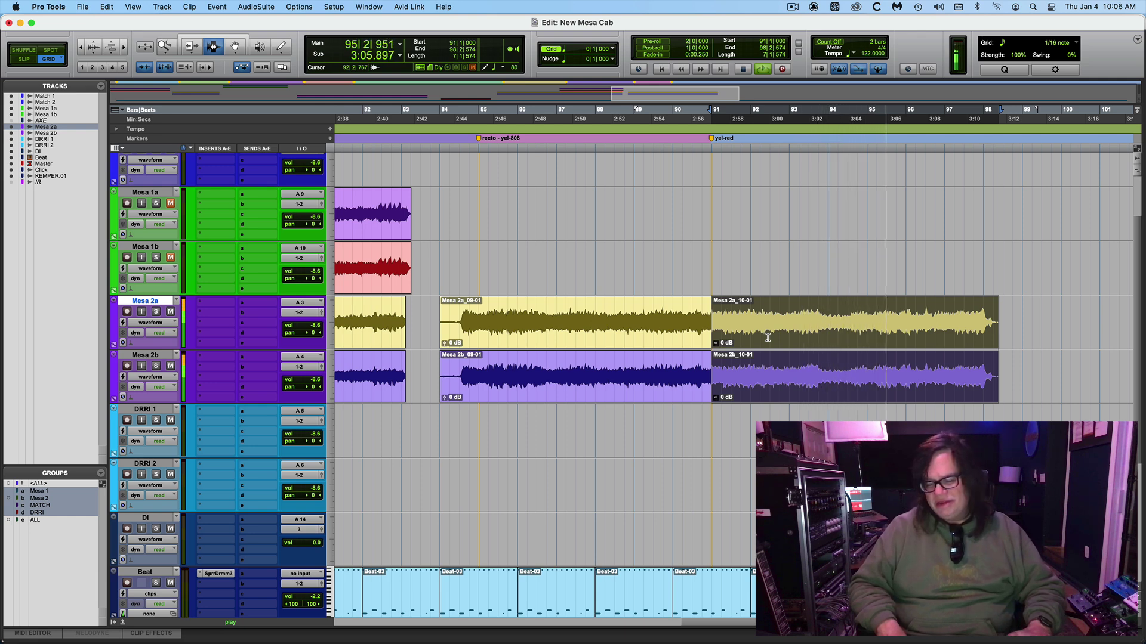
key(space)
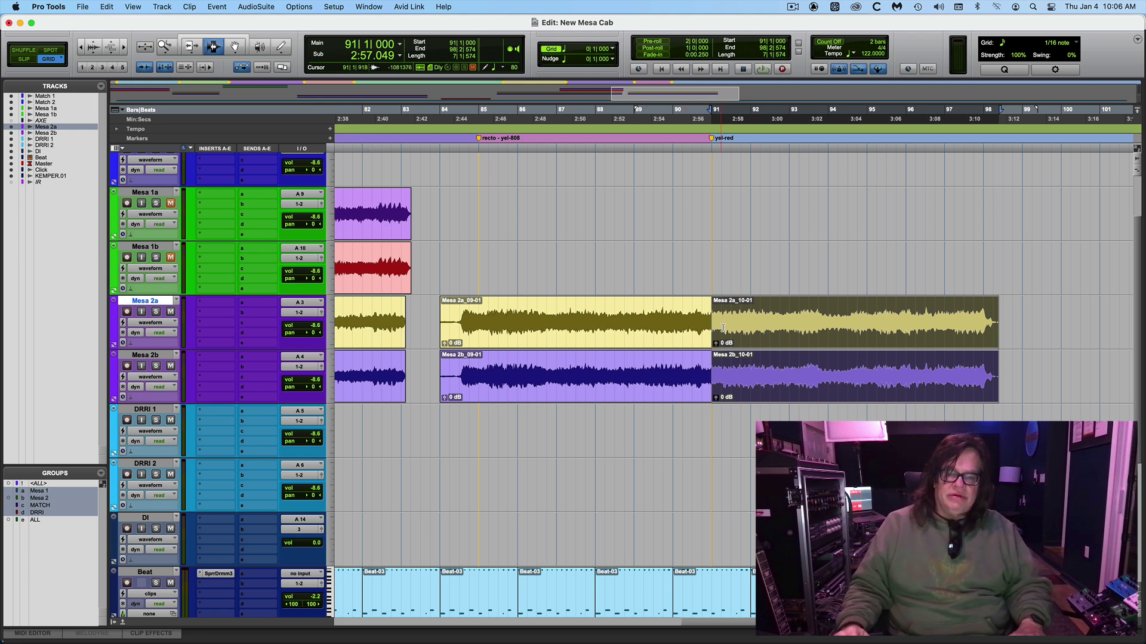
key(space)
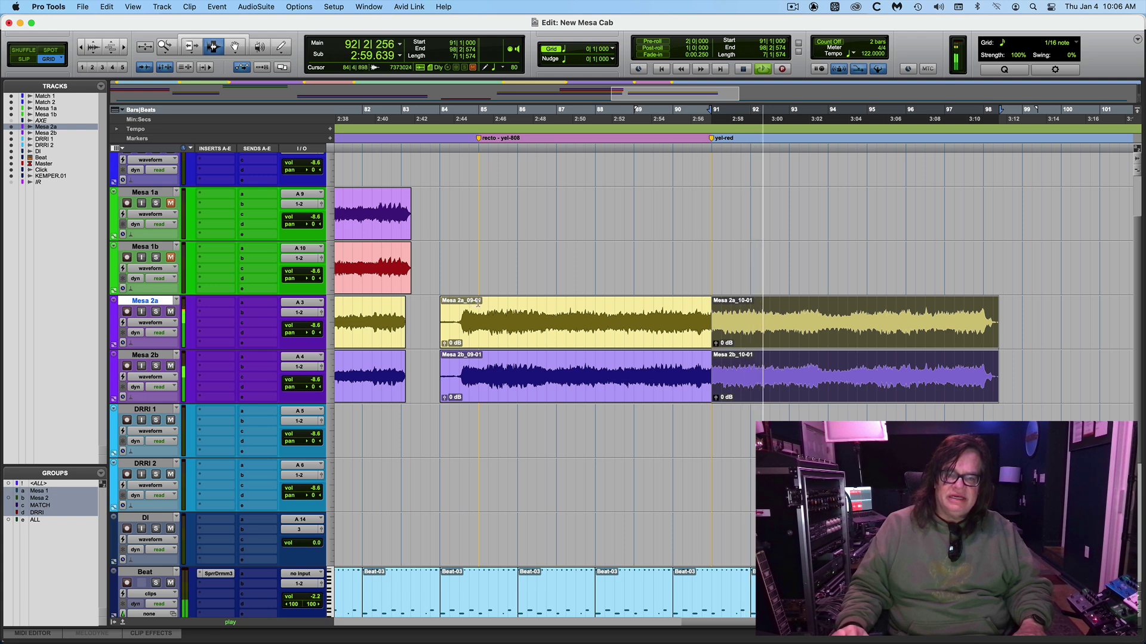
Step: Compare both takes by playing the first one from bar 85, followed by the selected "yel-red" clips from bar 91
click(482, 322)
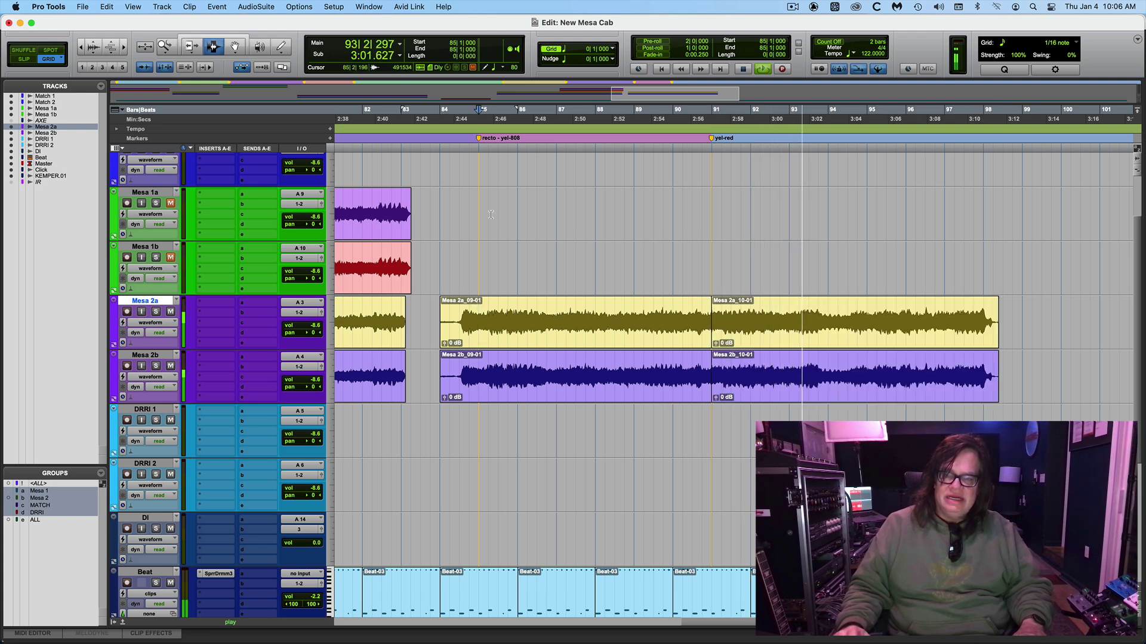
key(space)
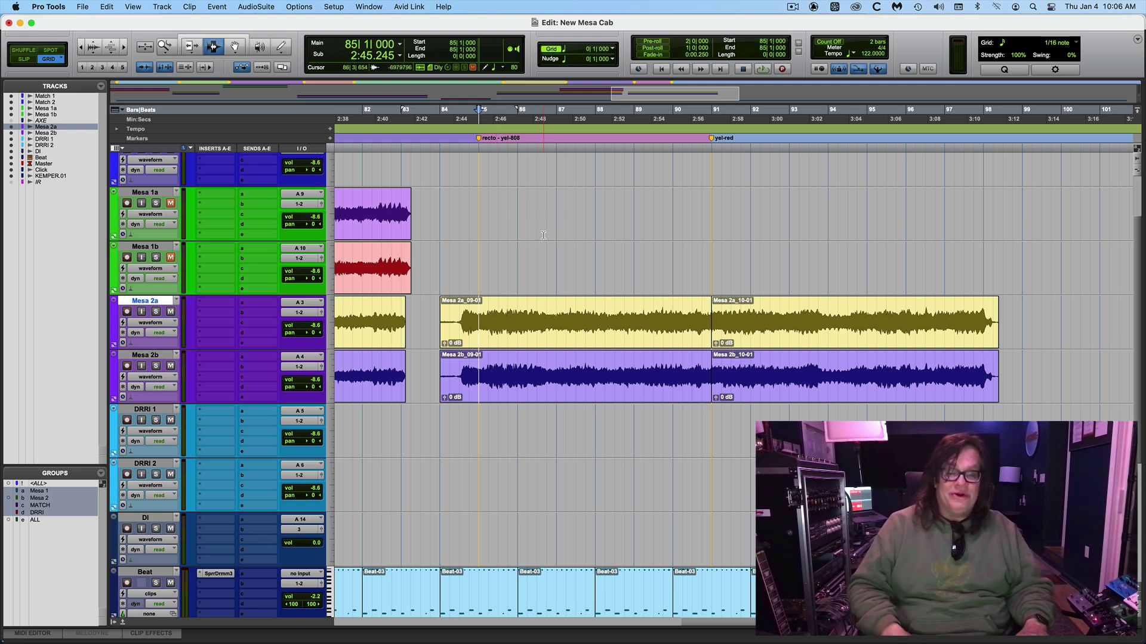
key(space)
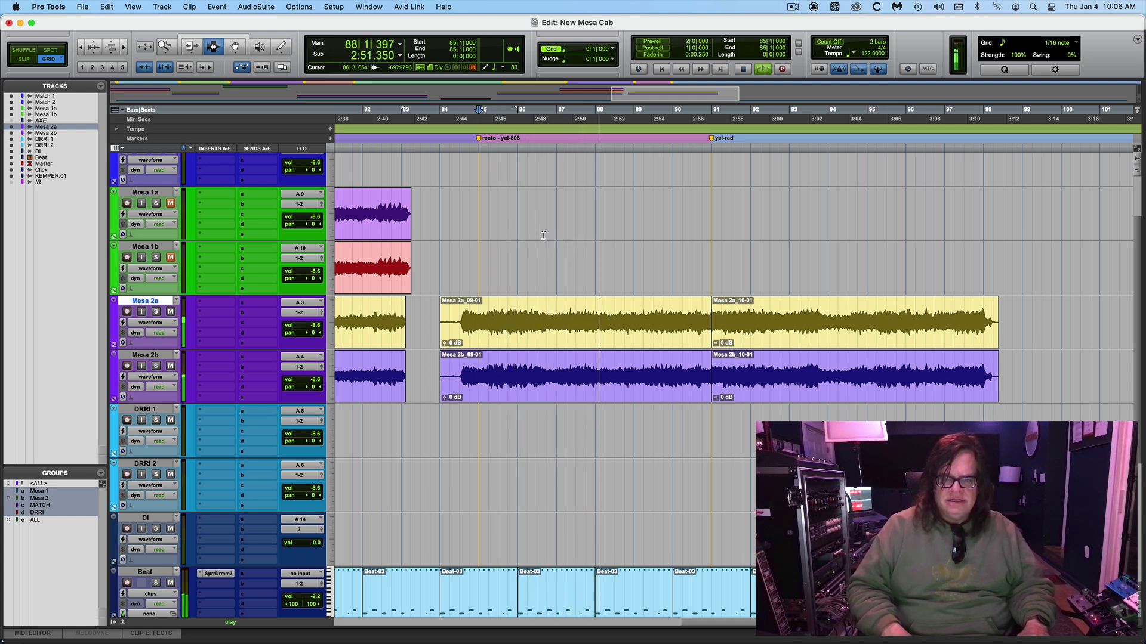
click(761, 337)
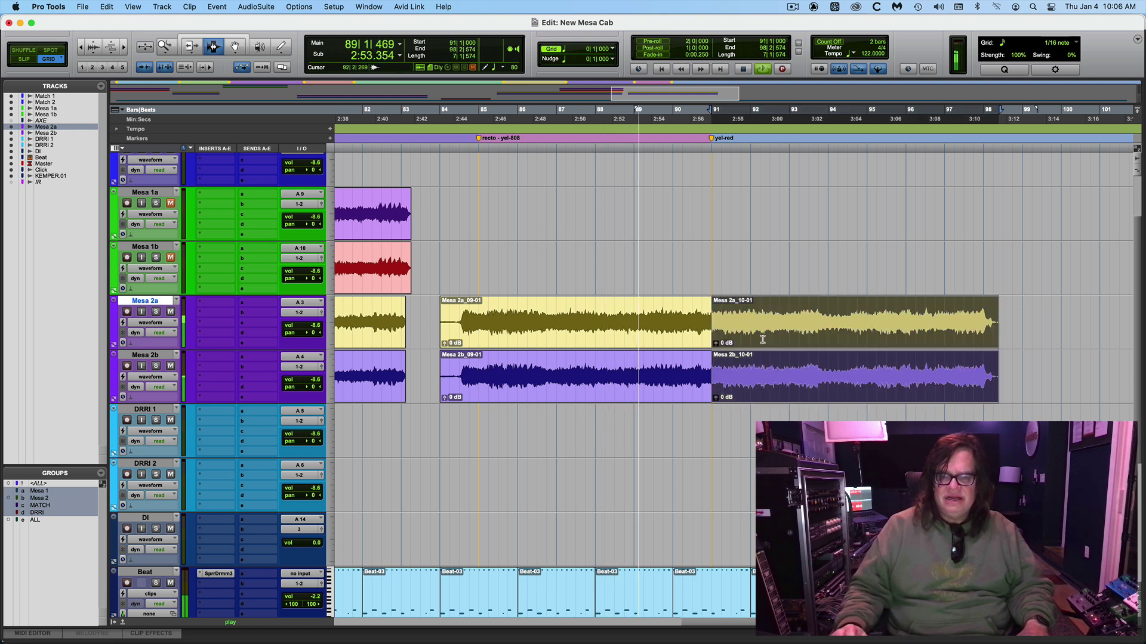
key(space)
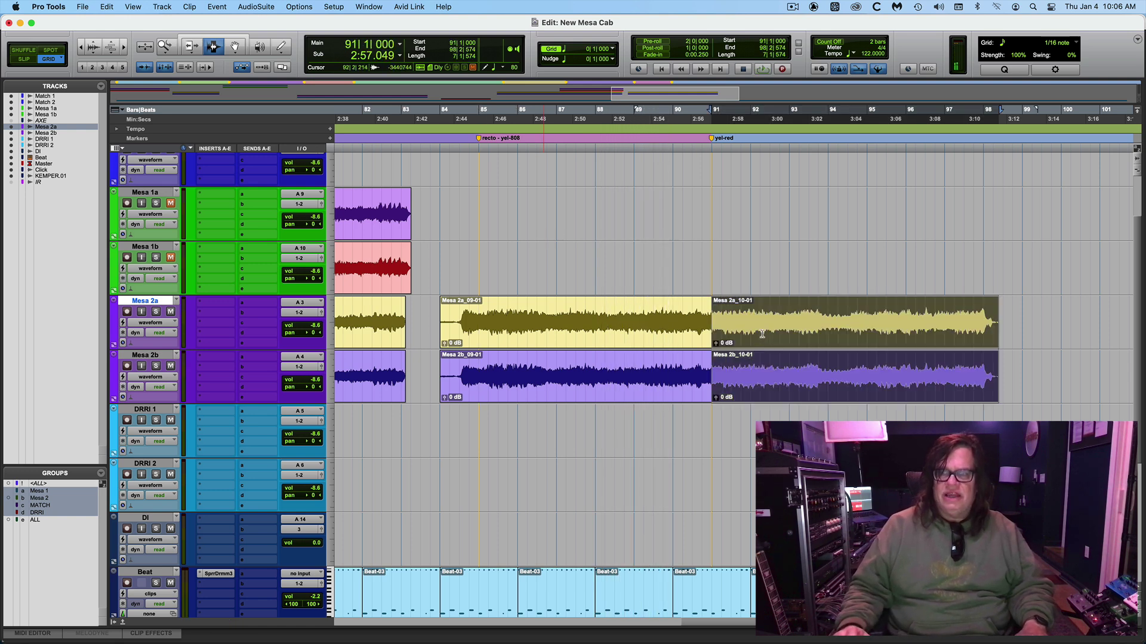
key(space)
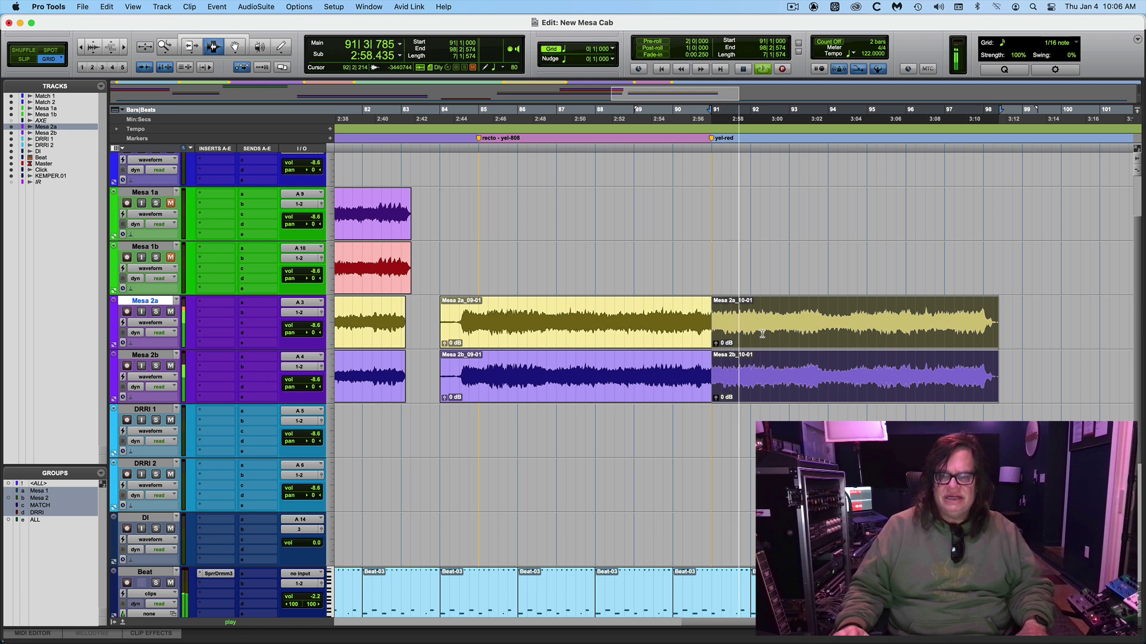
key(space)
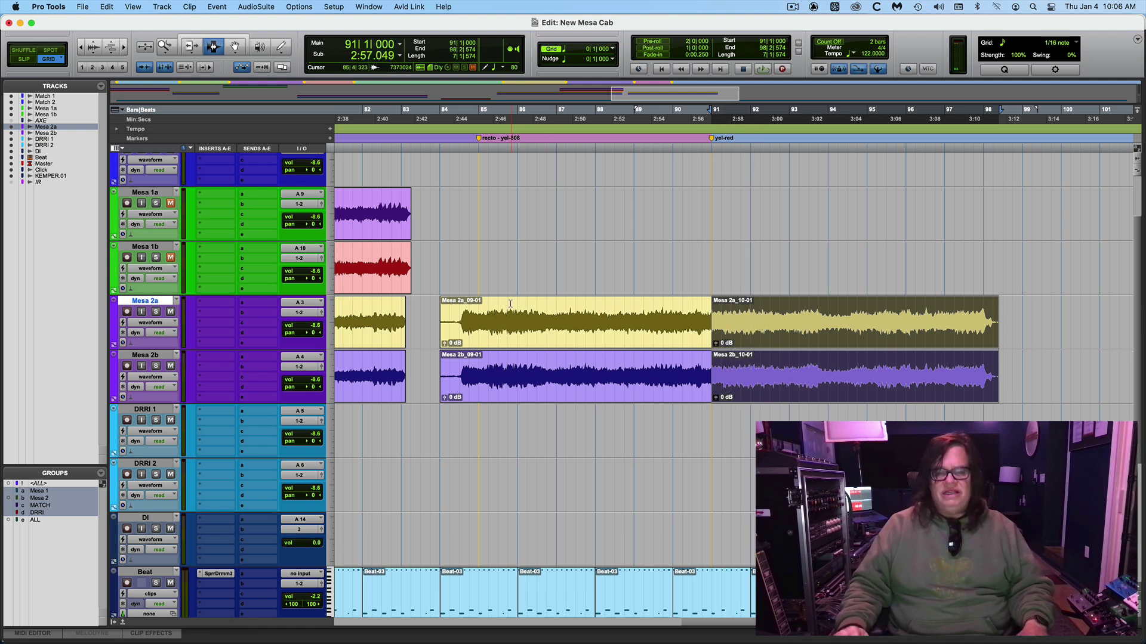
Step: Return to the "recto - yel-808" marker at bar 85 and play the first take twice
click(480, 320)
key(space)
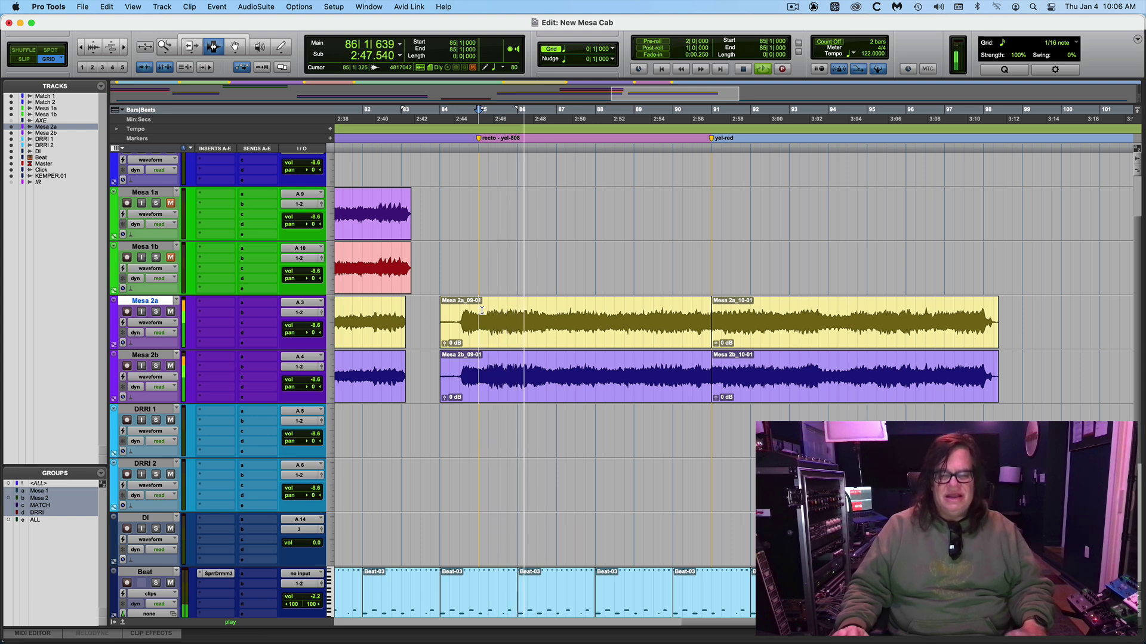
key(space)
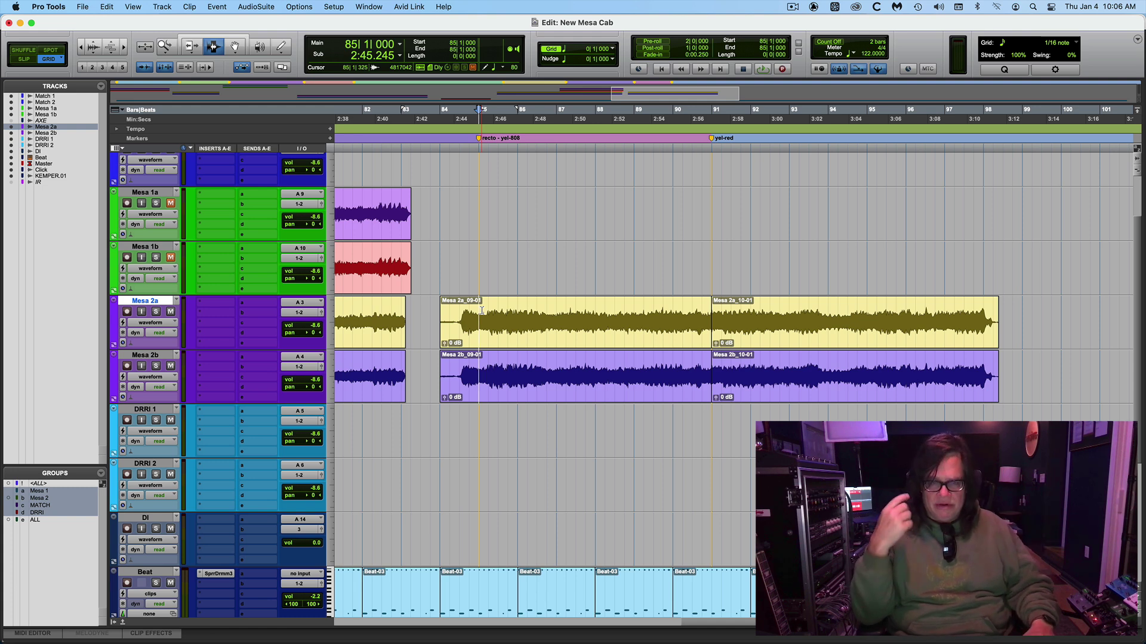
key(space)
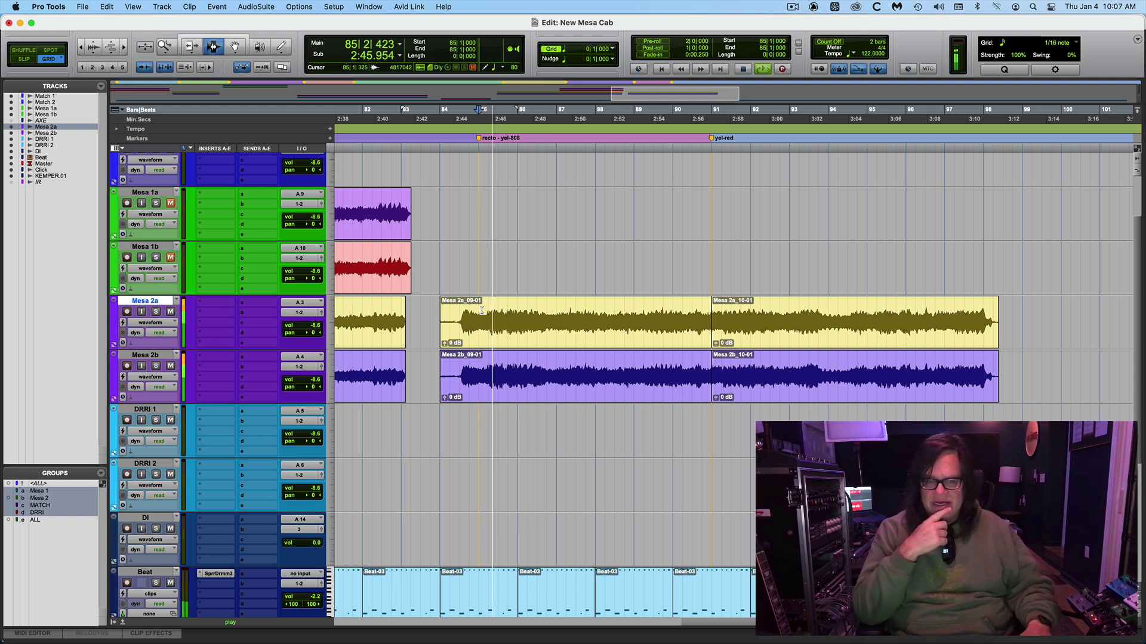
Step: Select and play the "yel-red" clips from bar 91 once more, then place the edit cursor at bar 84 beat 3
double_click(756, 344)
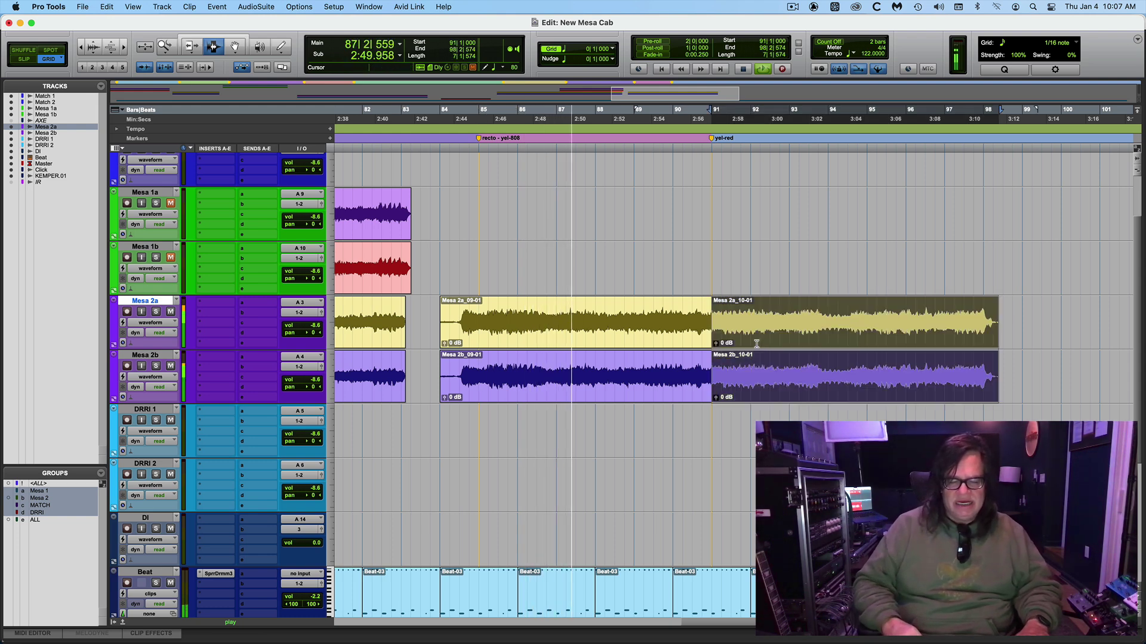
key(space)
key(space)
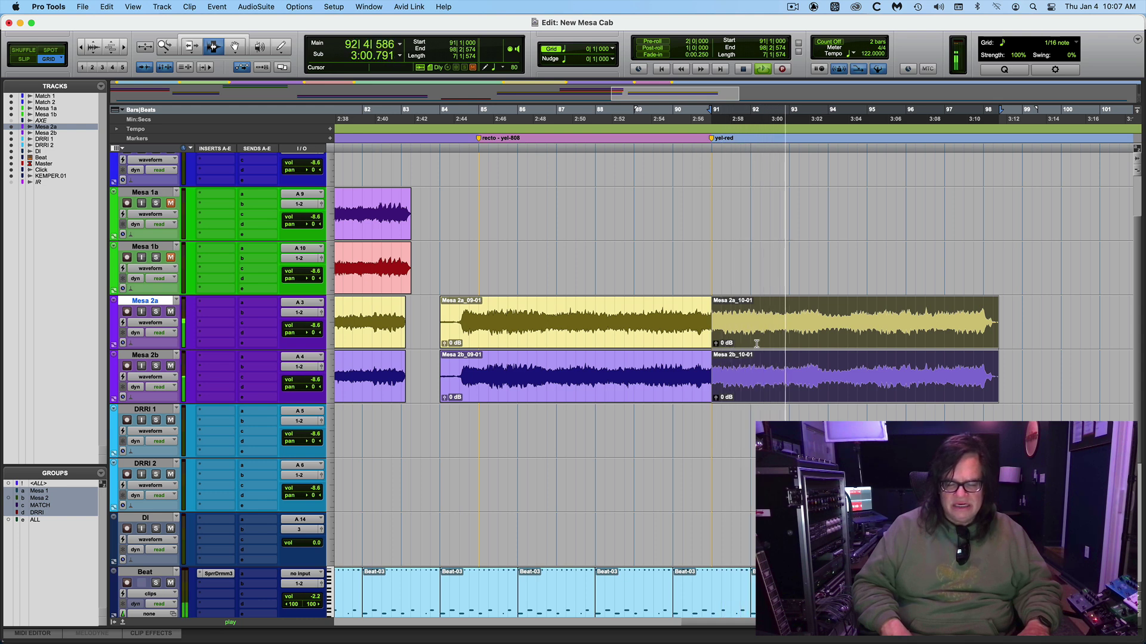
key(space)
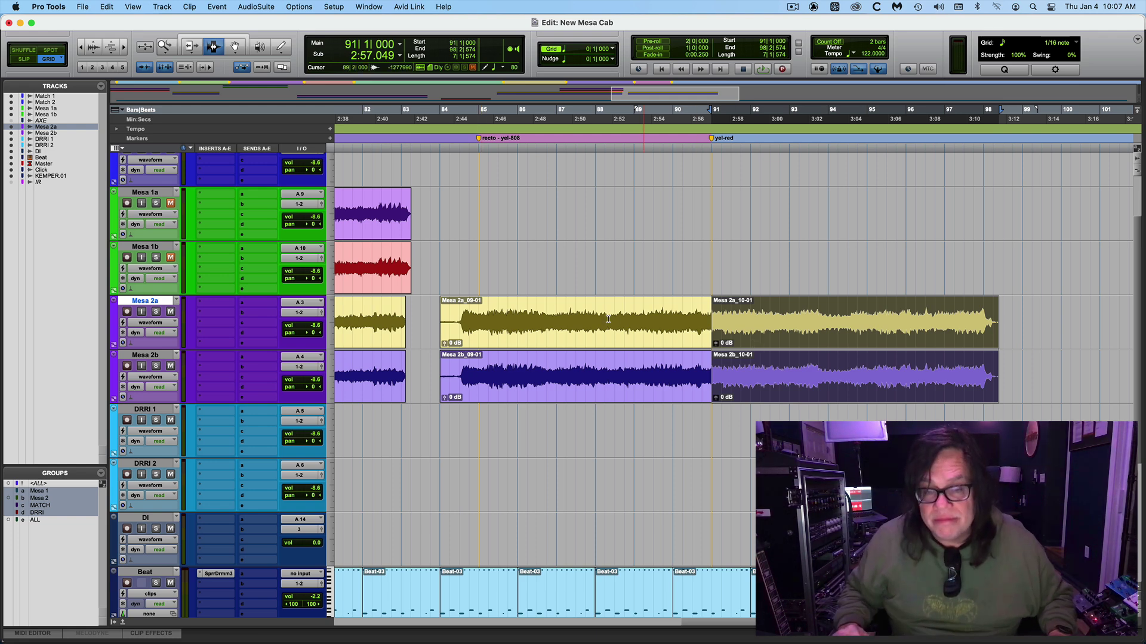
click(456, 323)
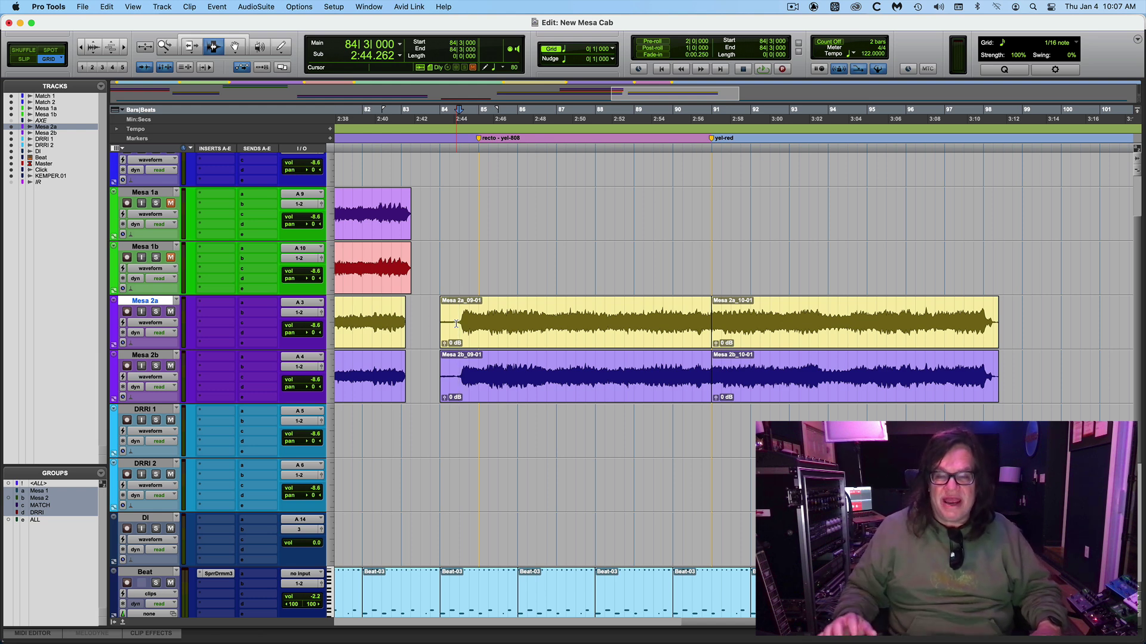
Step: Audition the first take's clips on Mesa 2a and Mesa 2b, followed by the "yel-red" clips from bar 91
click(714, 334)
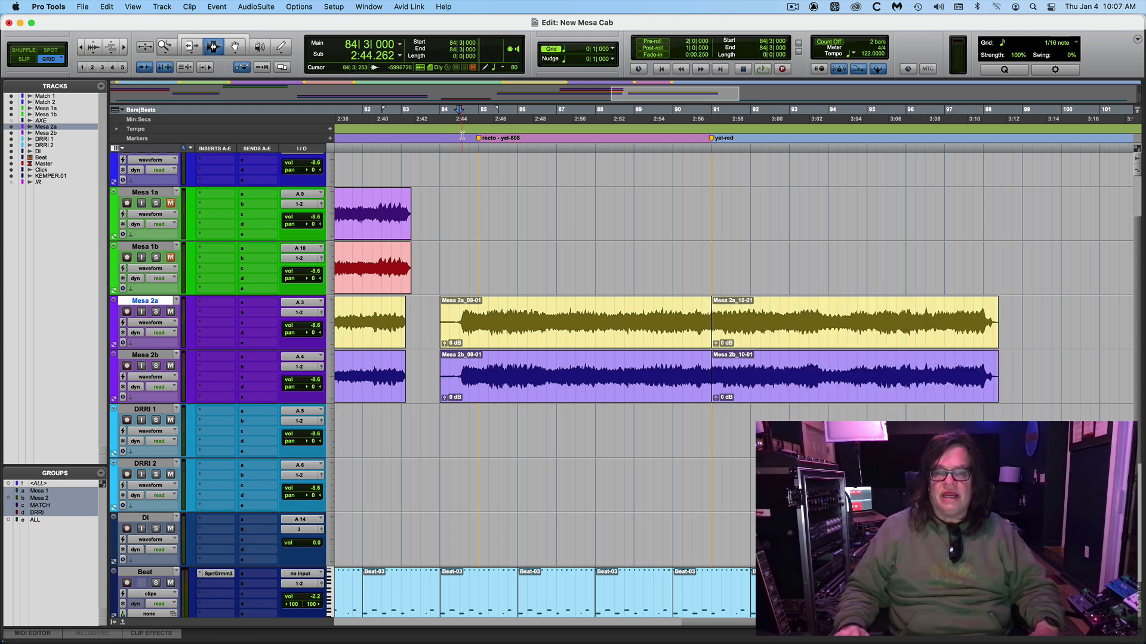
double_click(477, 329)
double_click(745, 333)
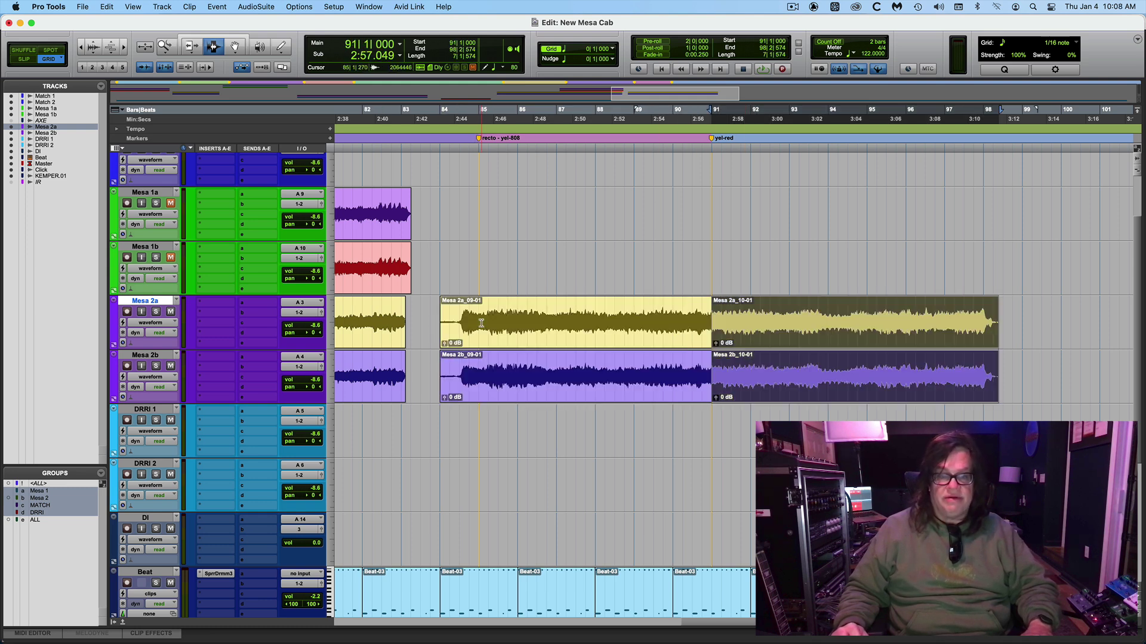
Step: Play through both takes twice, starting each time from bar 84 beat 3
click(458, 330)
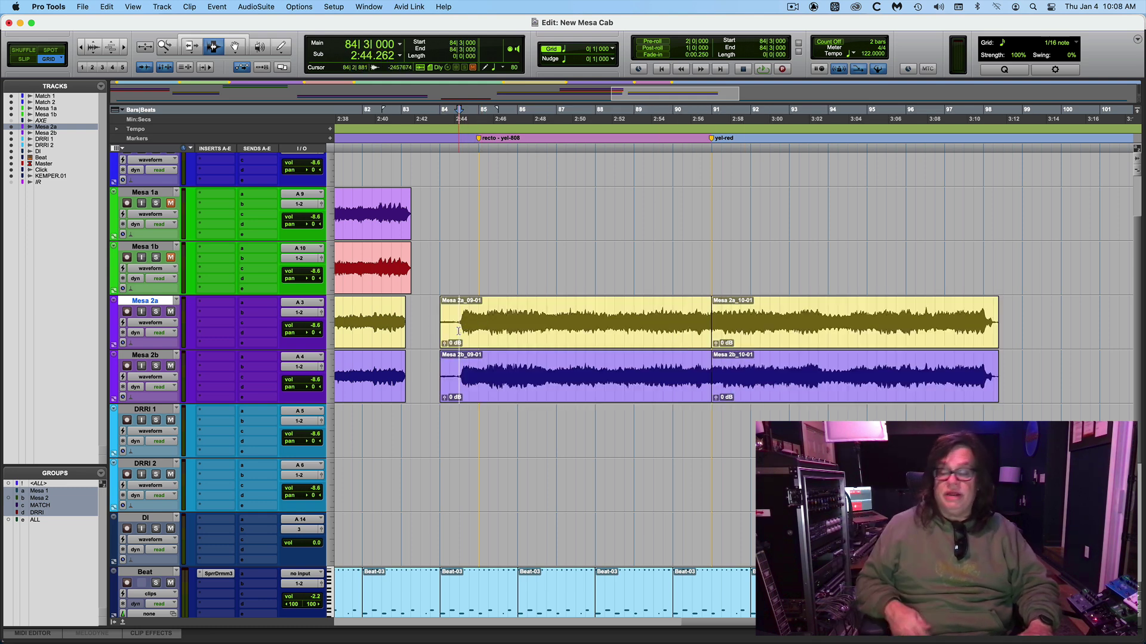
key(space)
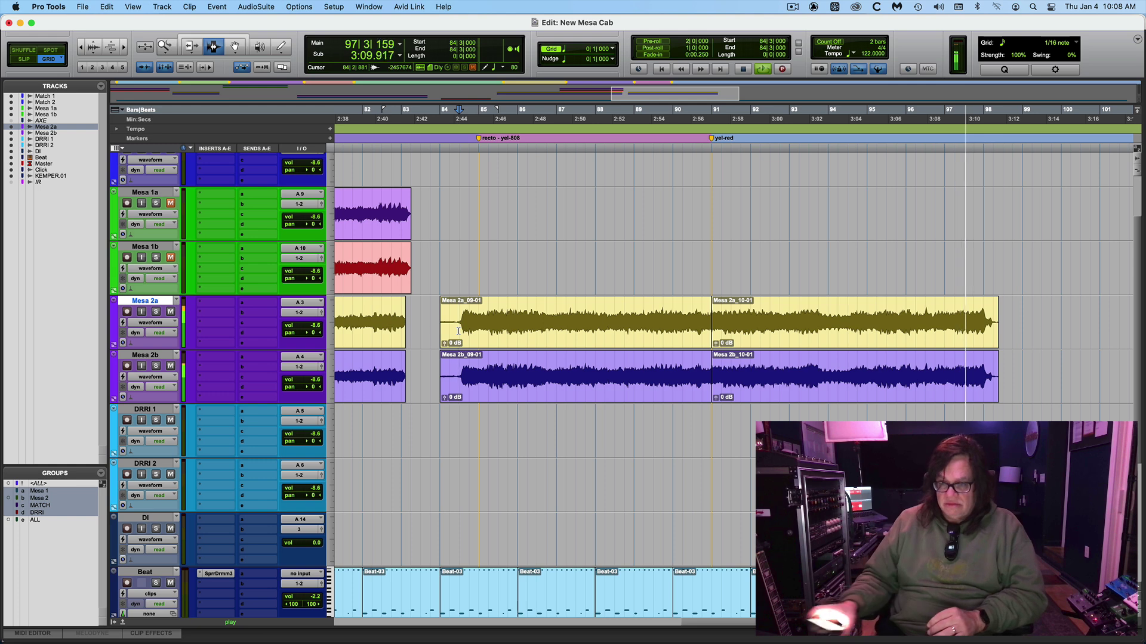
key(space)
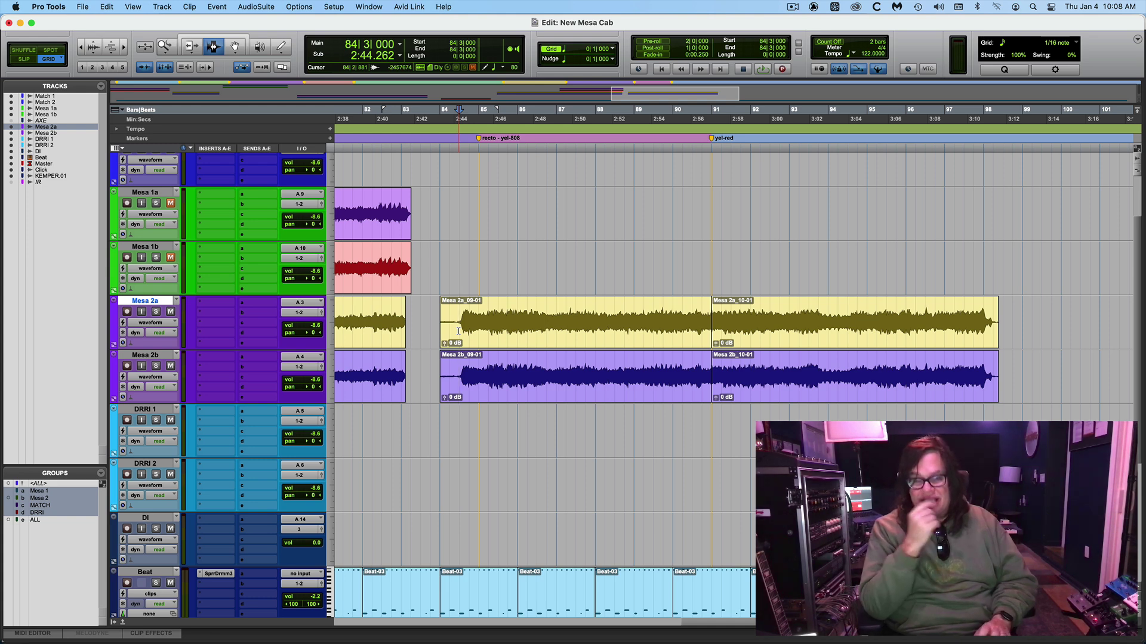
key(space)
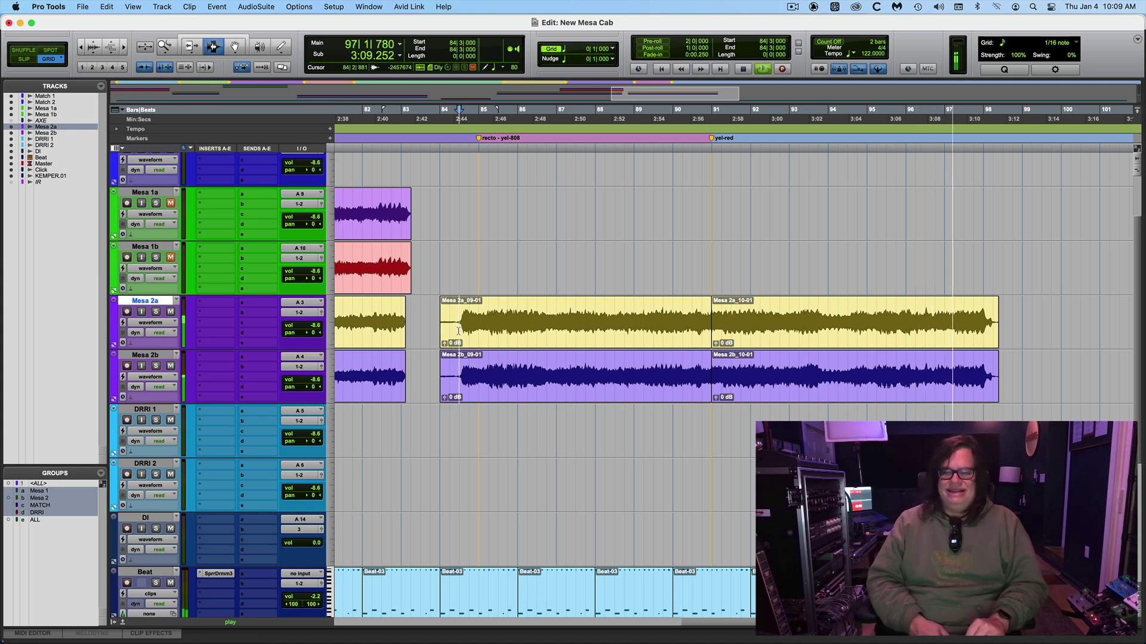
key(space)
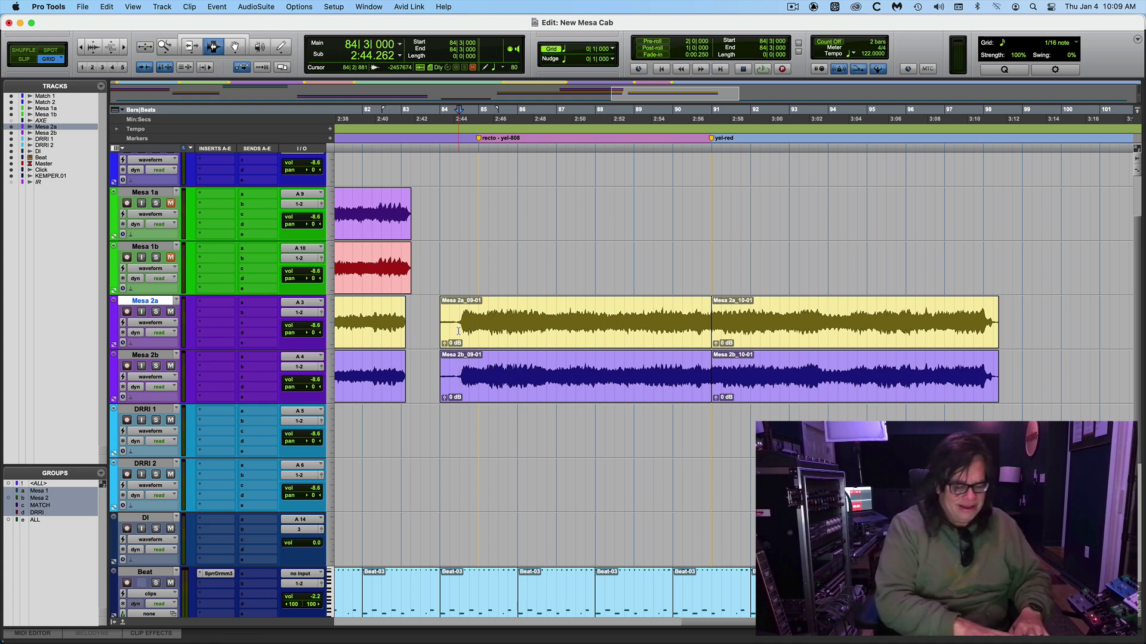
Step: Close the current session and open "Around - For EXPORT.ptx" from the "Around The World In 30 Days - MIX 2021" folder on the SESSIONS 2023 drive
key(super+shift+w)
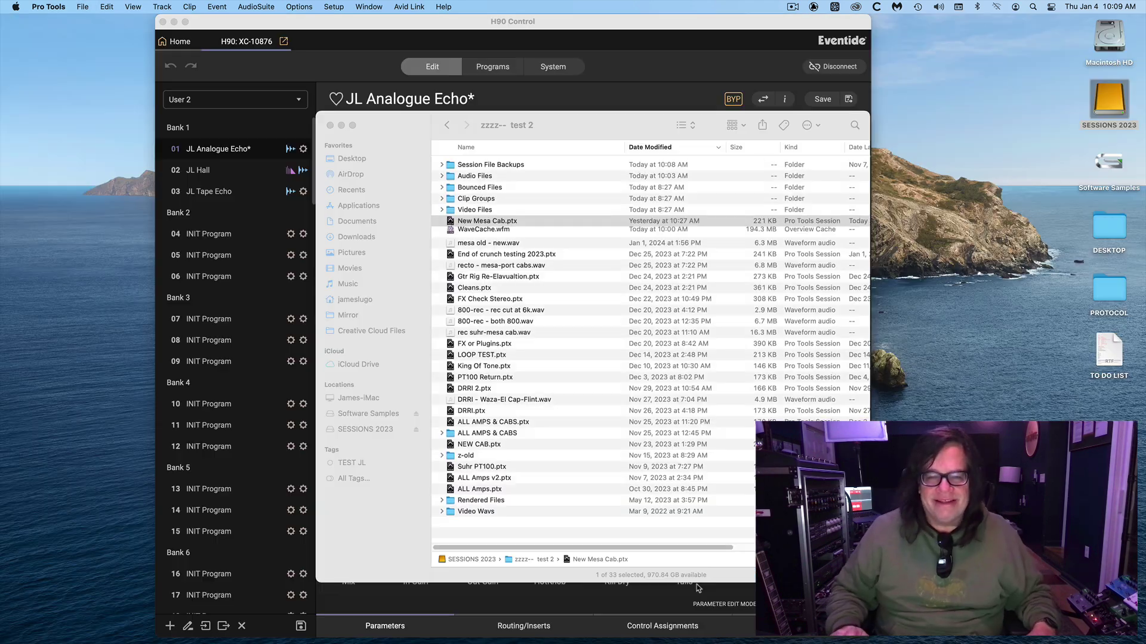
click(385, 429)
click(384, 429)
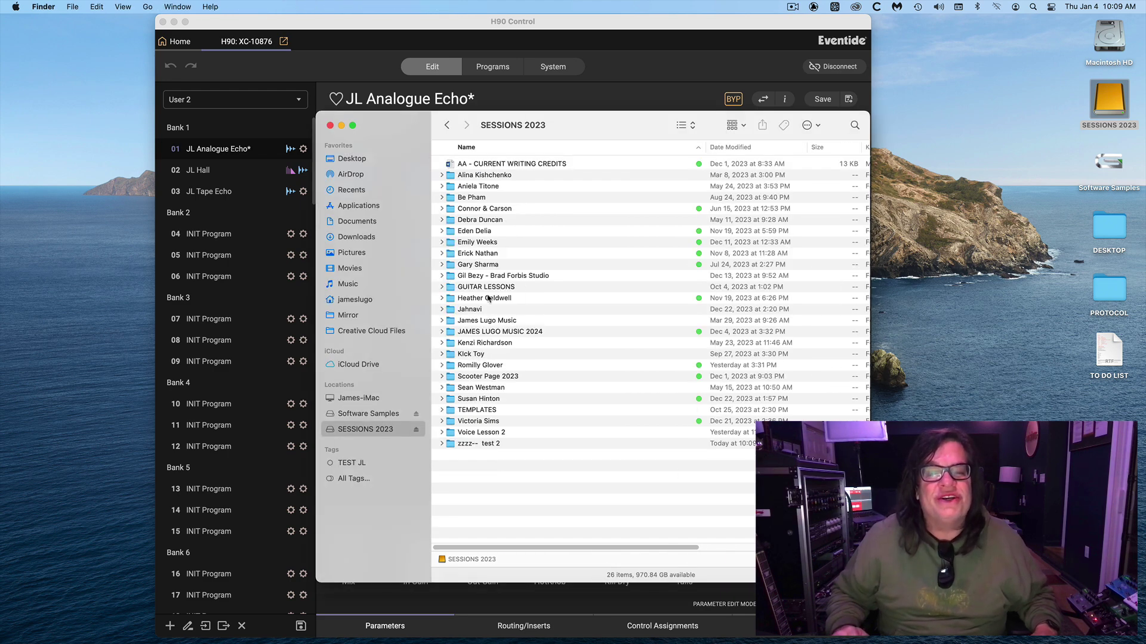
double_click(484, 321)
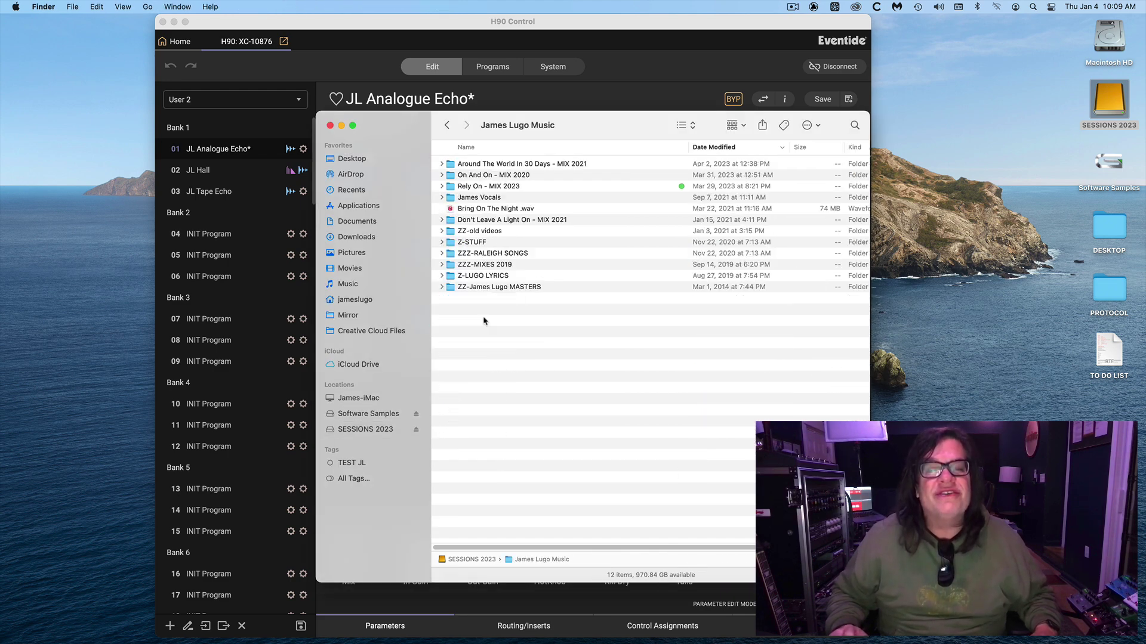
double_click(475, 164)
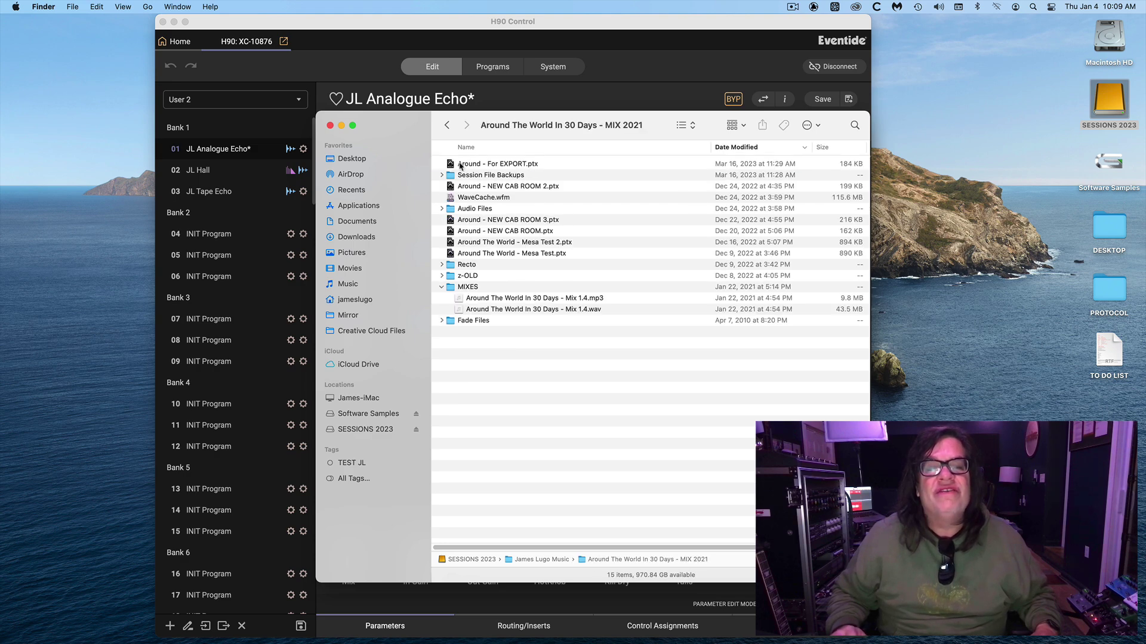
double_click(460, 164)
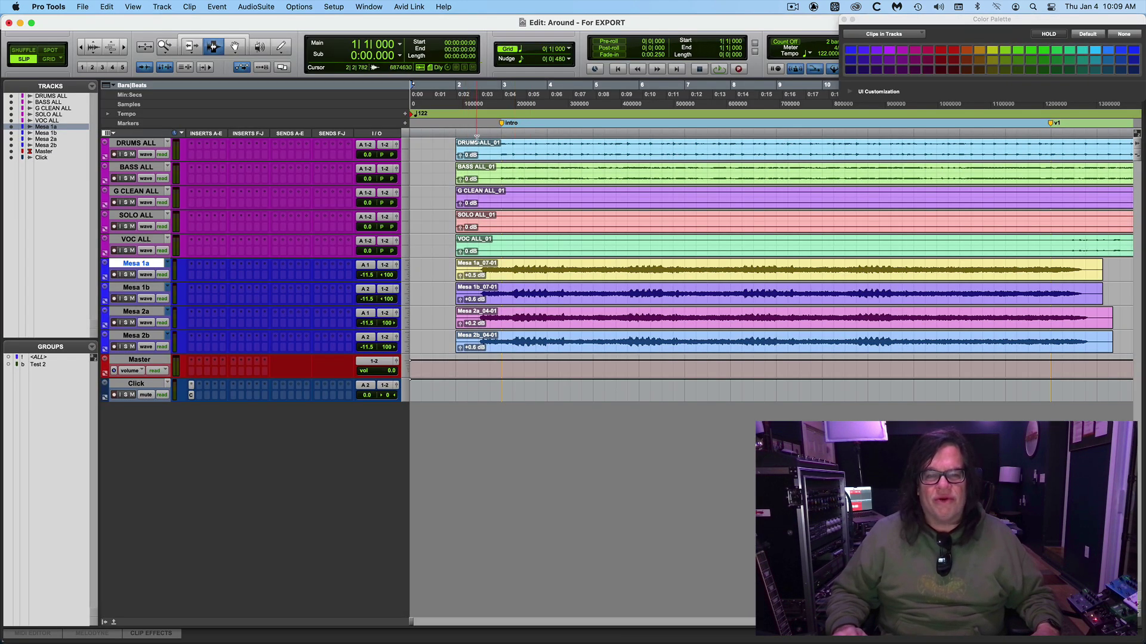
Step: Play a short passage of the full mix from bar 2 beat 3
click(487, 133)
key(space)
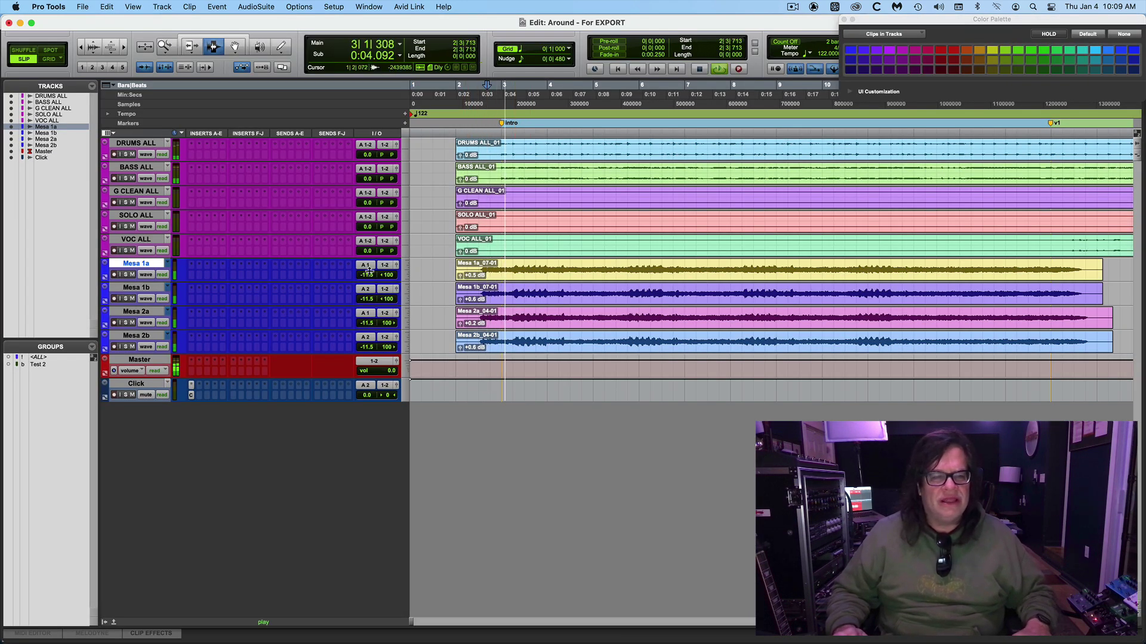
key(space)
Step: Mute Mesa 1a, Mesa 1b, Mesa 2a and Mesa 2b, and play the backing tracks without them
click(132, 274)
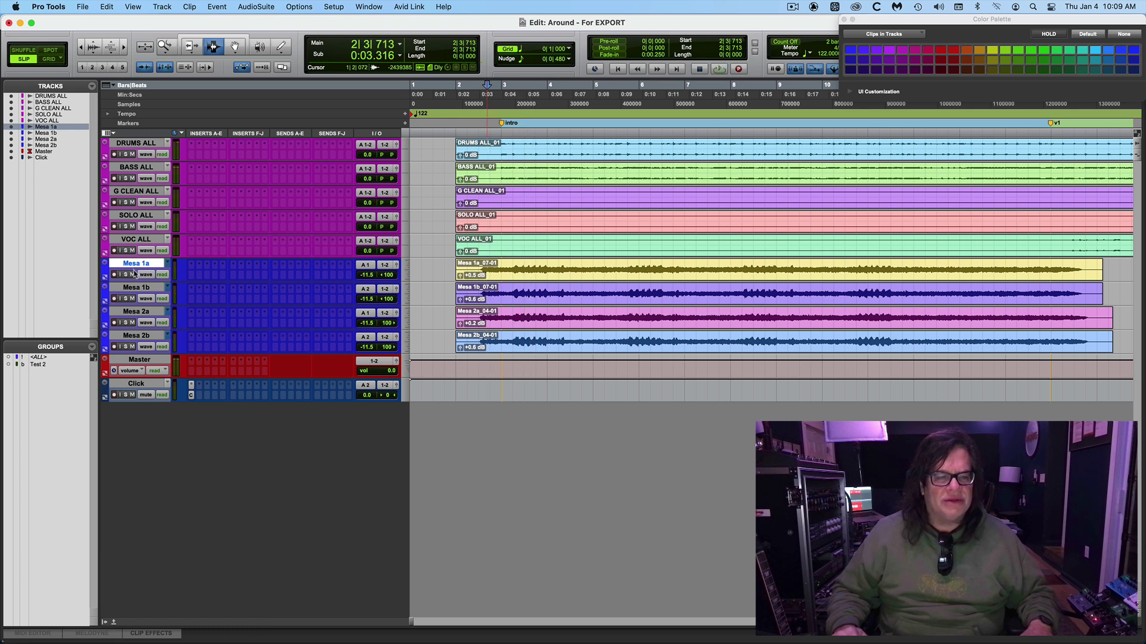
click(132, 298)
click(133, 323)
click(132, 347)
key(space)
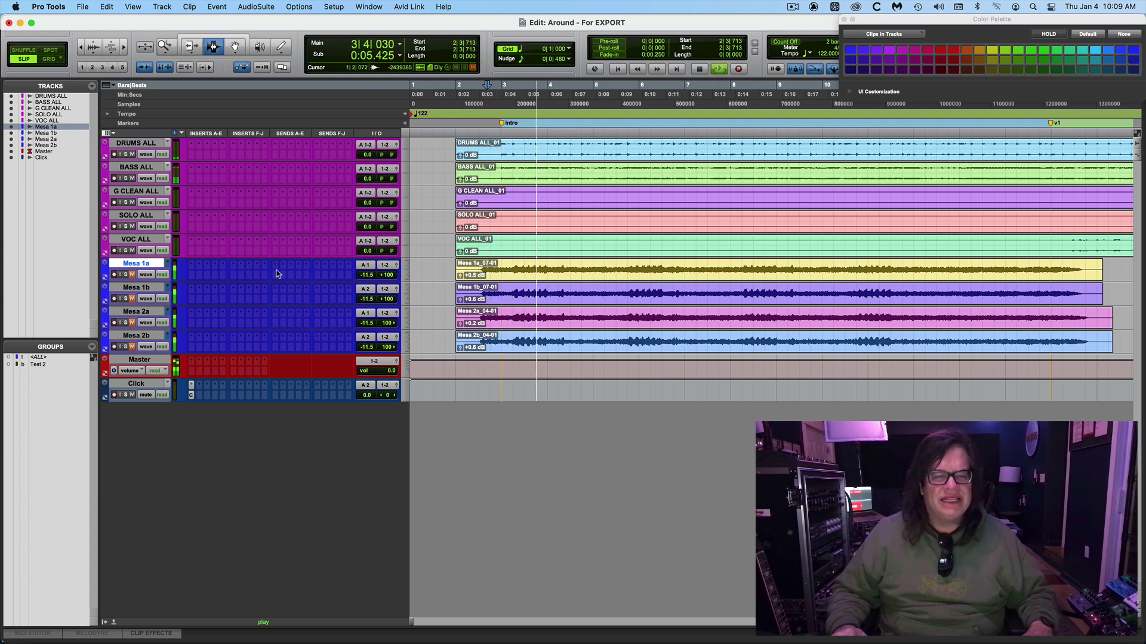
Step: Continue listening to the backing tracks from the "v1" marker, then stop playback
key(r)
key(r)
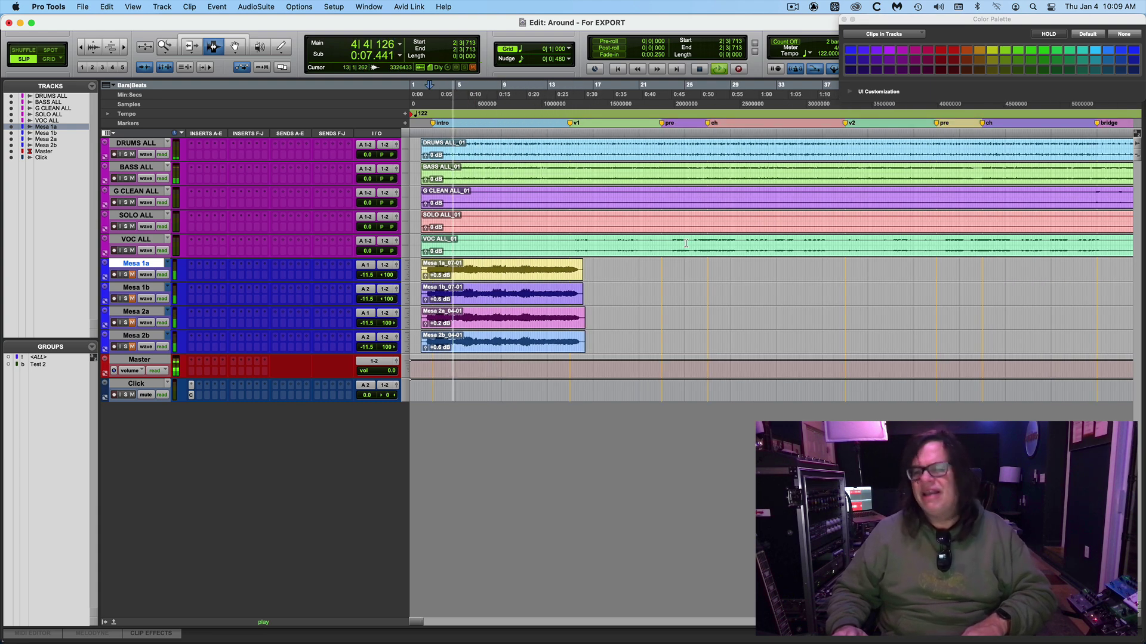
click(570, 127)
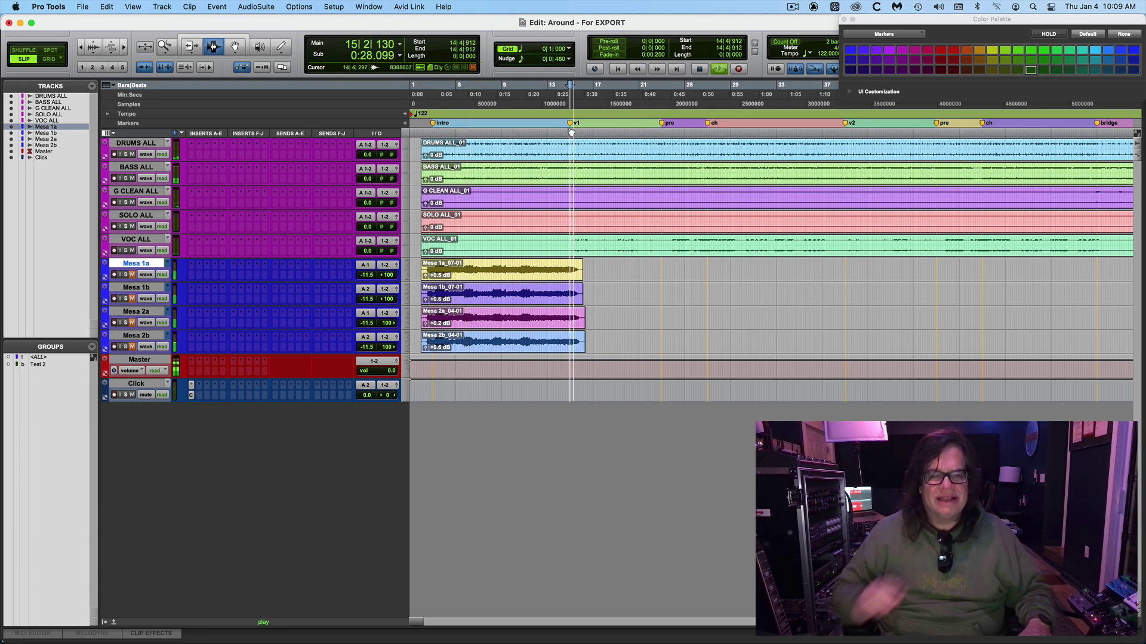
key(space)
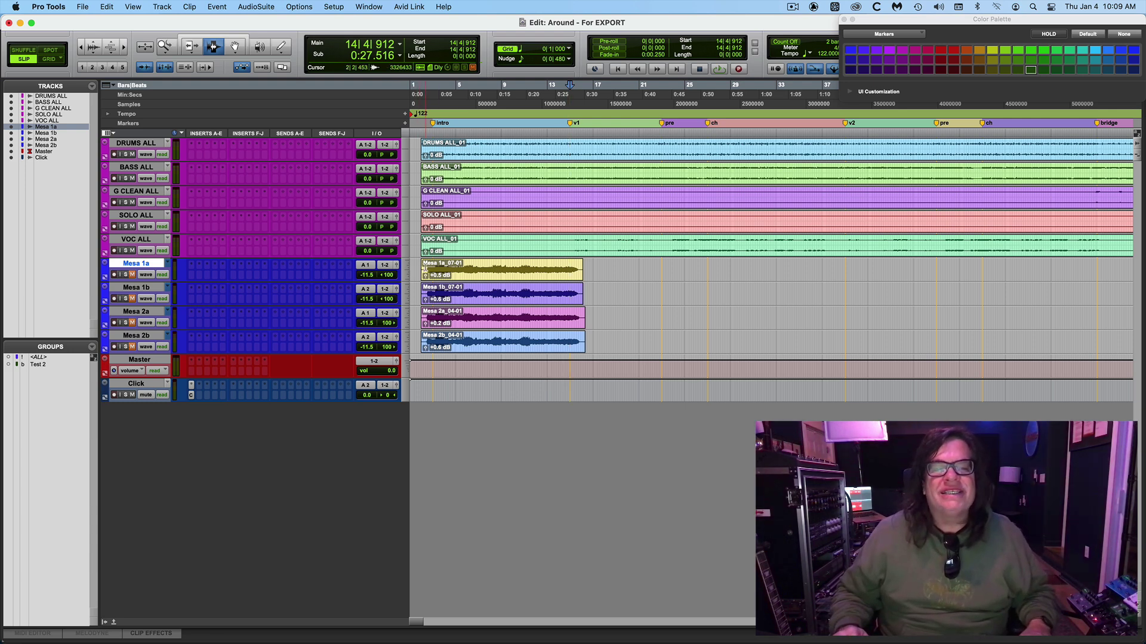
Step: Unmute all four Mesa tracks and play the intro with the guitars from bar 2 beat 2
click(427, 268)
key(super+bracketright)
key(super+bracketright)
key(super+bracketright)
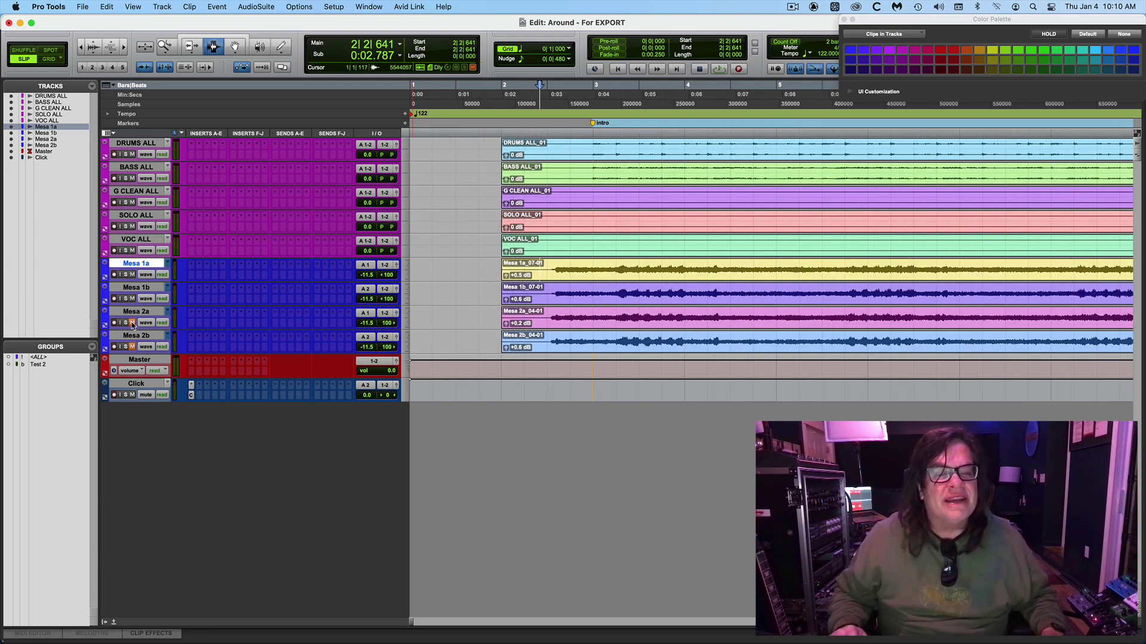
key(super+equal)
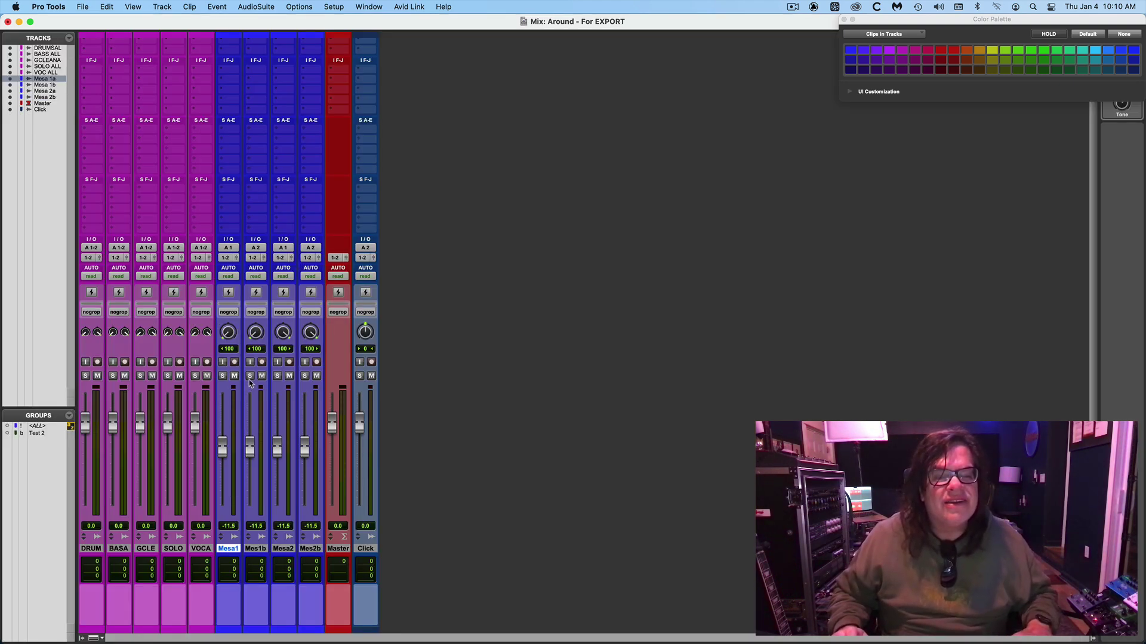
key(space)
key(super+equal)
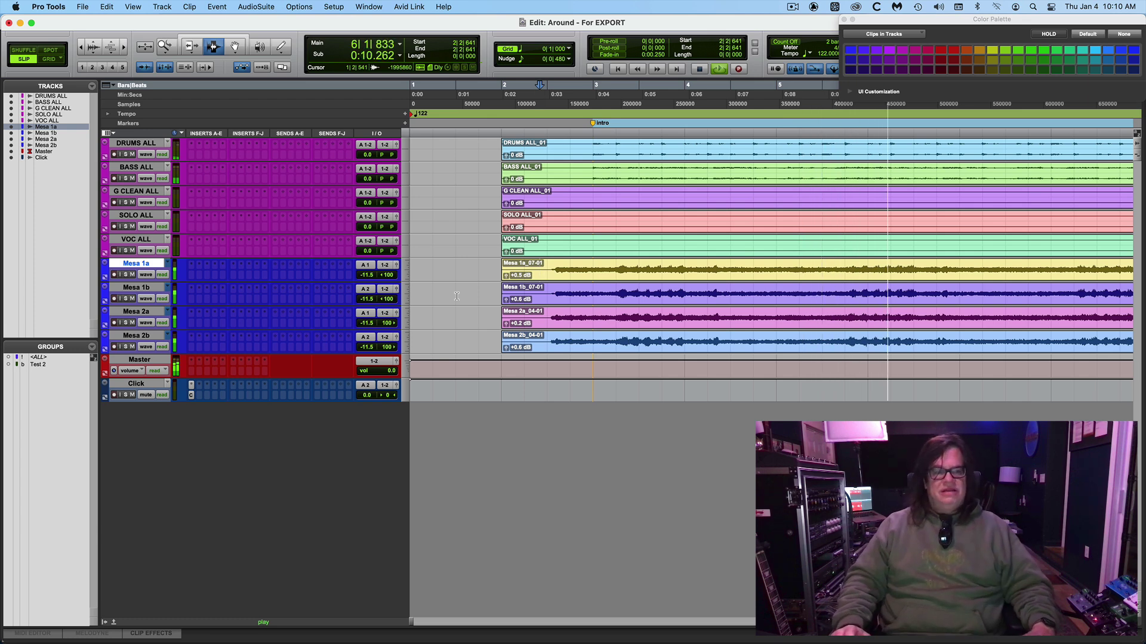
key(space)
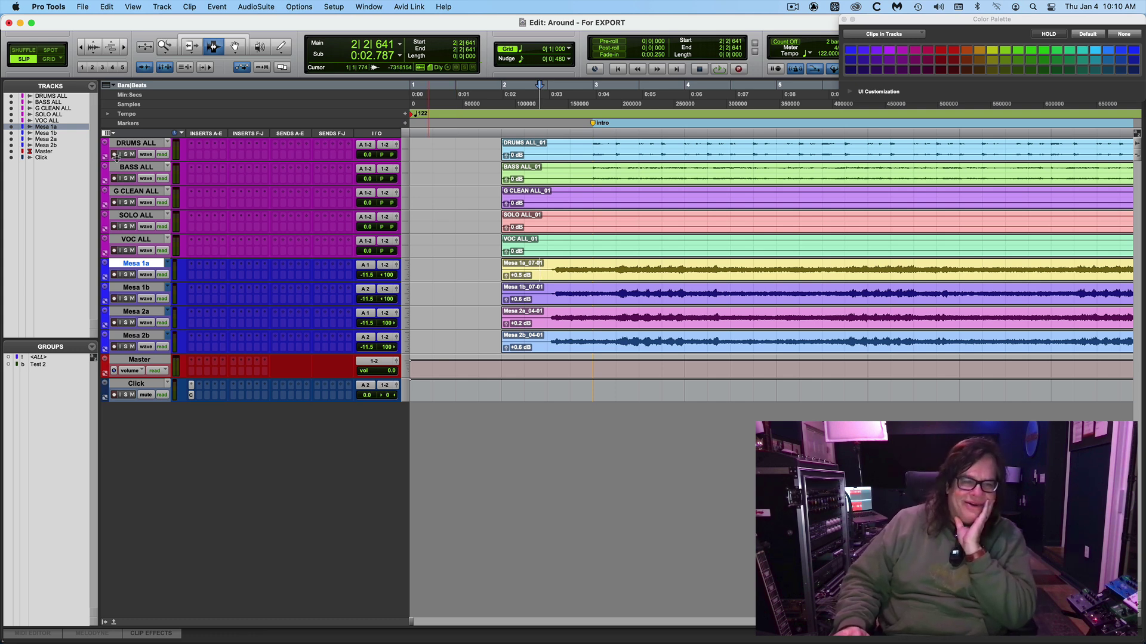
Step: Close "Around - For EXPORT" without saving and reopen "New Mesa Cab.ptx" from the "zzzz-- test 2" folder
key(super+shift+w)
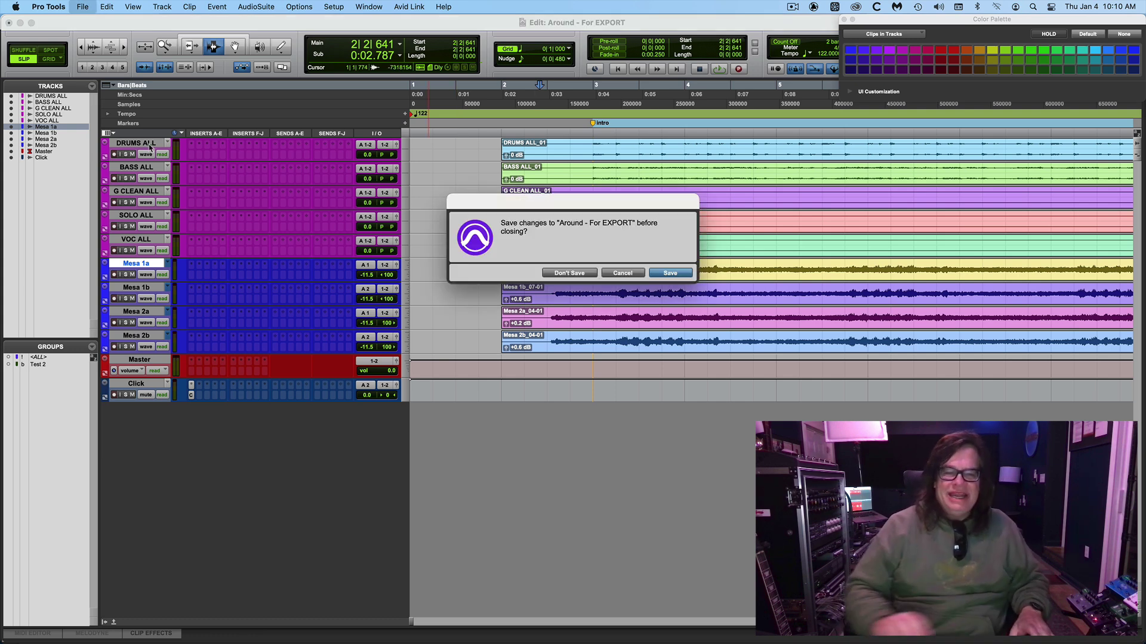
click(569, 273)
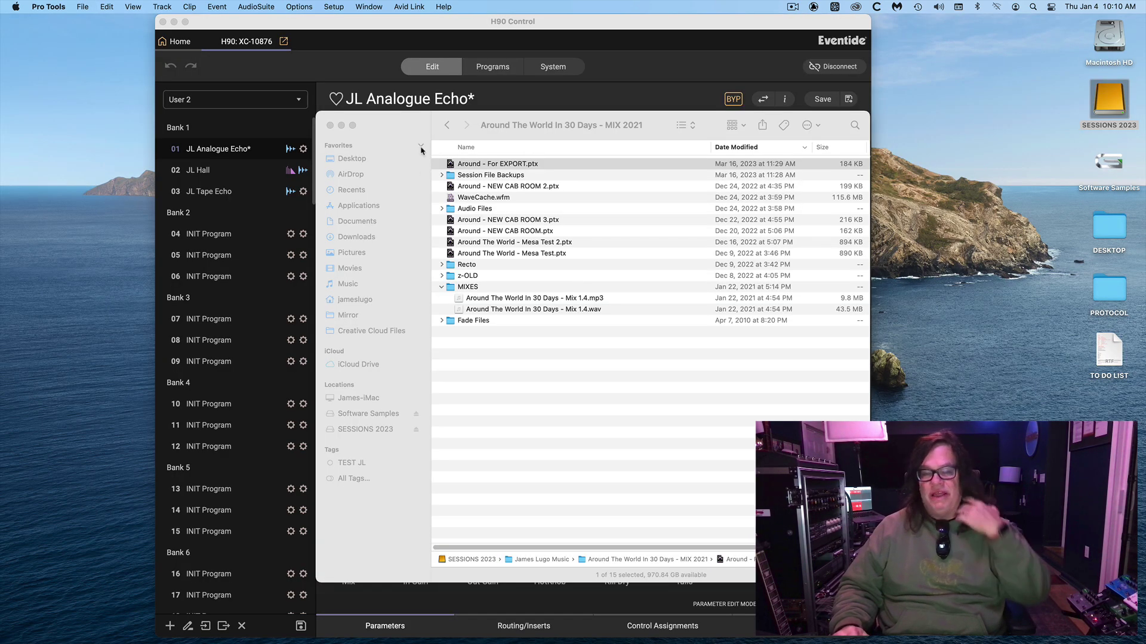
click(403, 119)
click(444, 125)
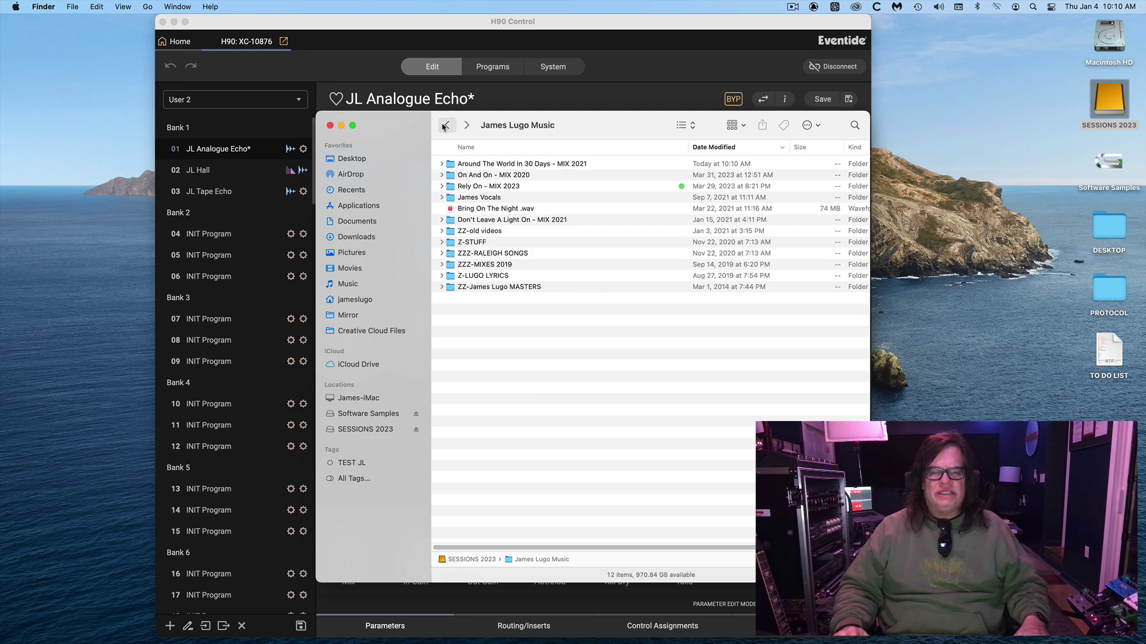
click(444, 125)
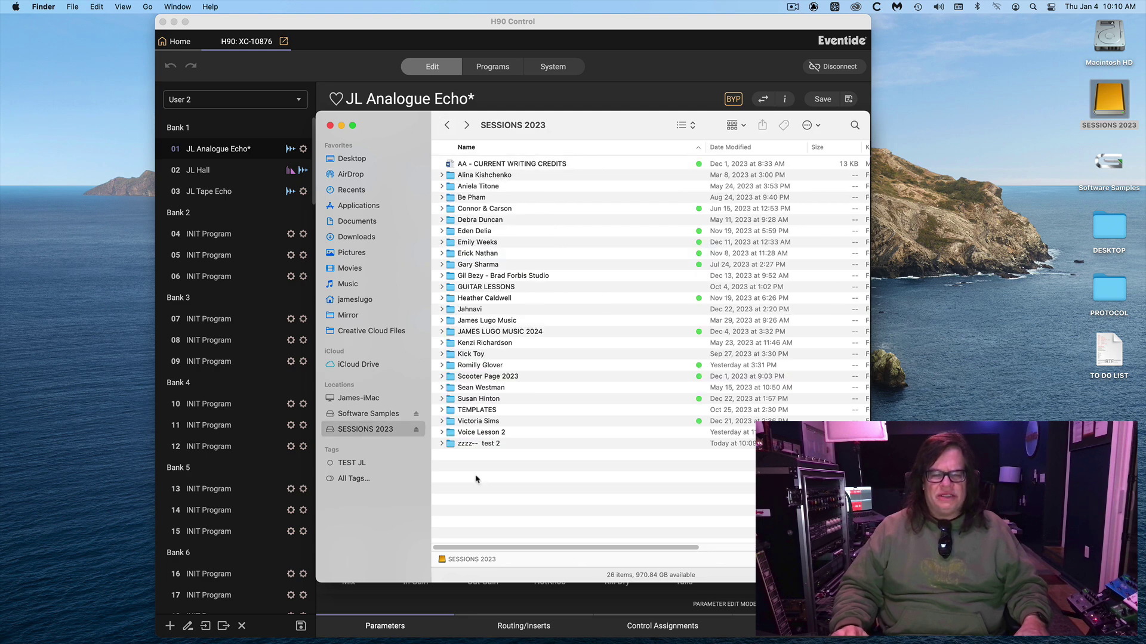
double_click(476, 444)
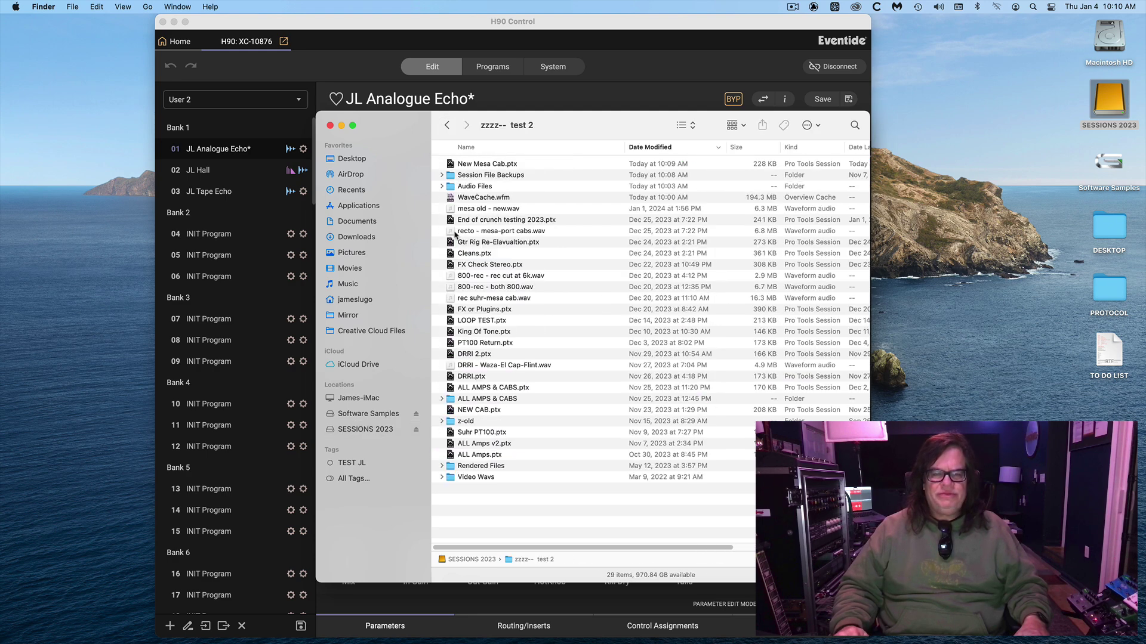
double_click(479, 163)
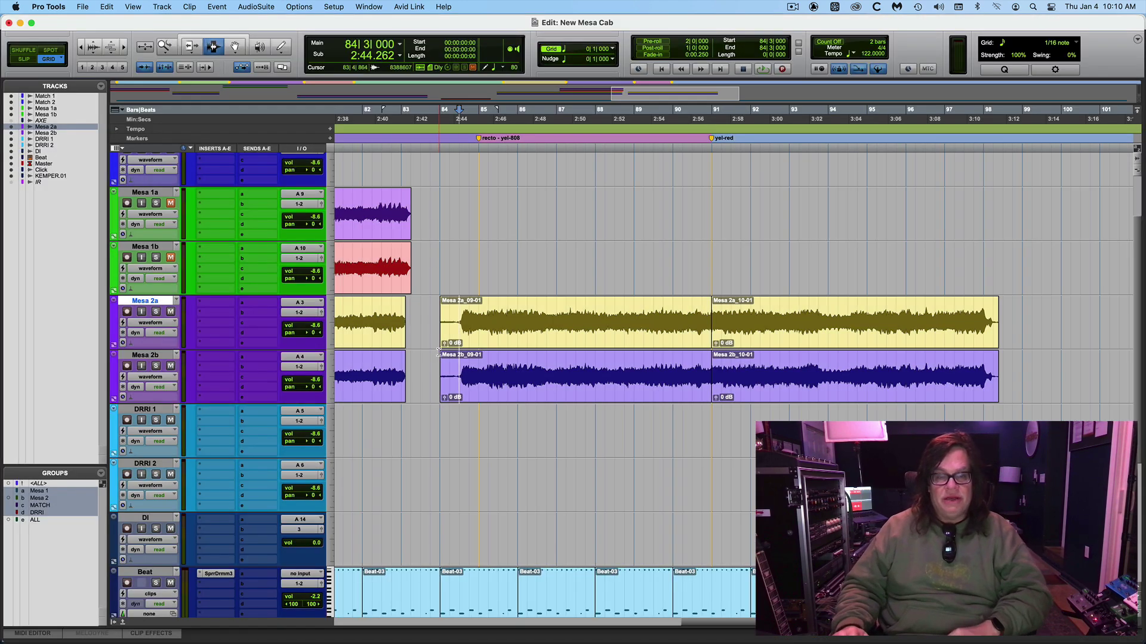
Step: Play the beginning of the first take from bar 84 beat 3 and stop
key(space)
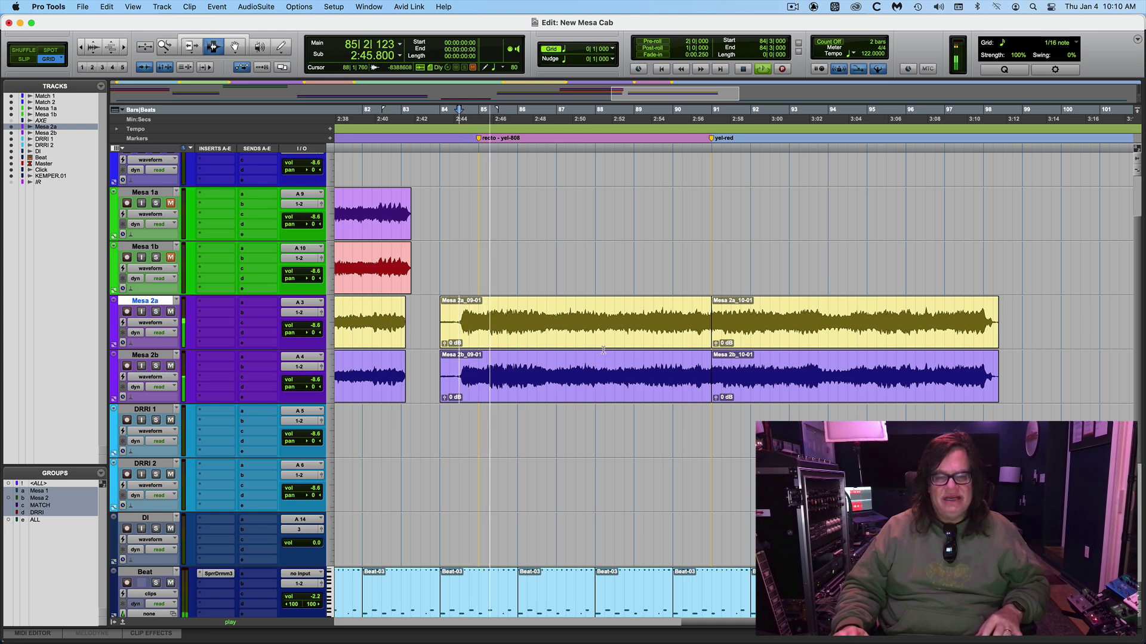
key(space)
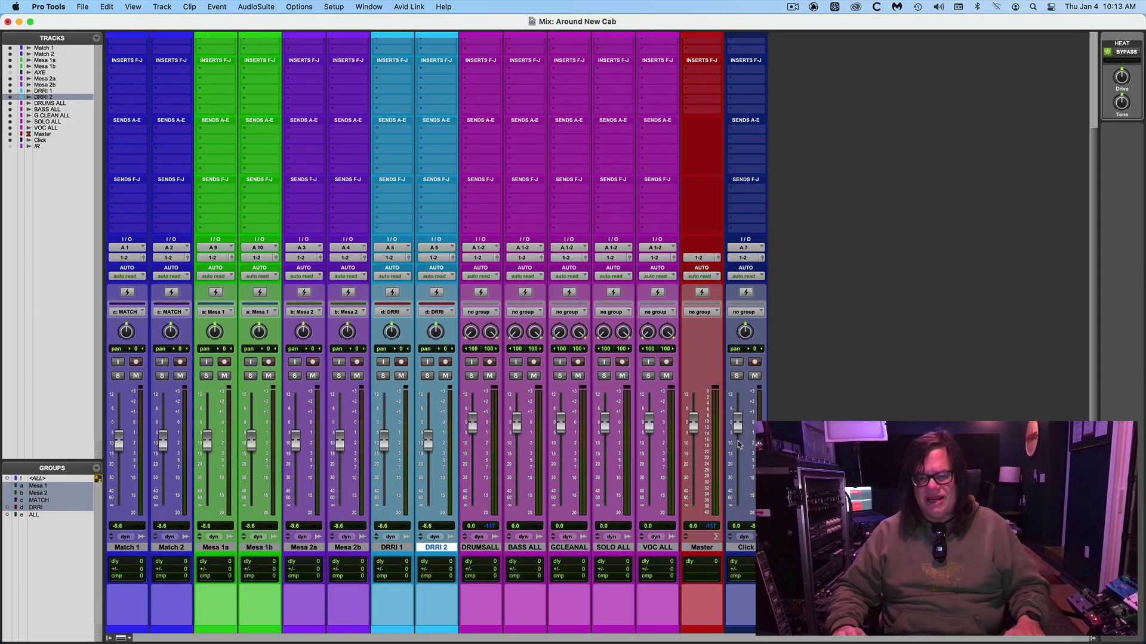
Step: Lower the Click track's volume to -6.2 dB and move the DRUMS ALL through VOC ALL tracks ahead of Match 1
drag(738, 436, 738, 447)
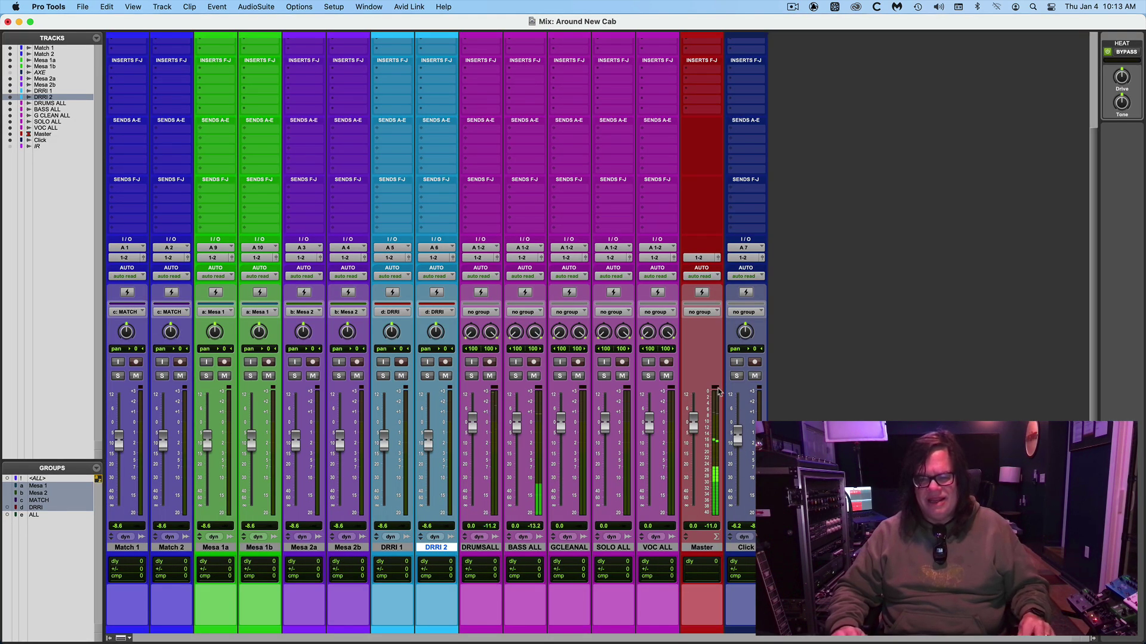
click(472, 548)
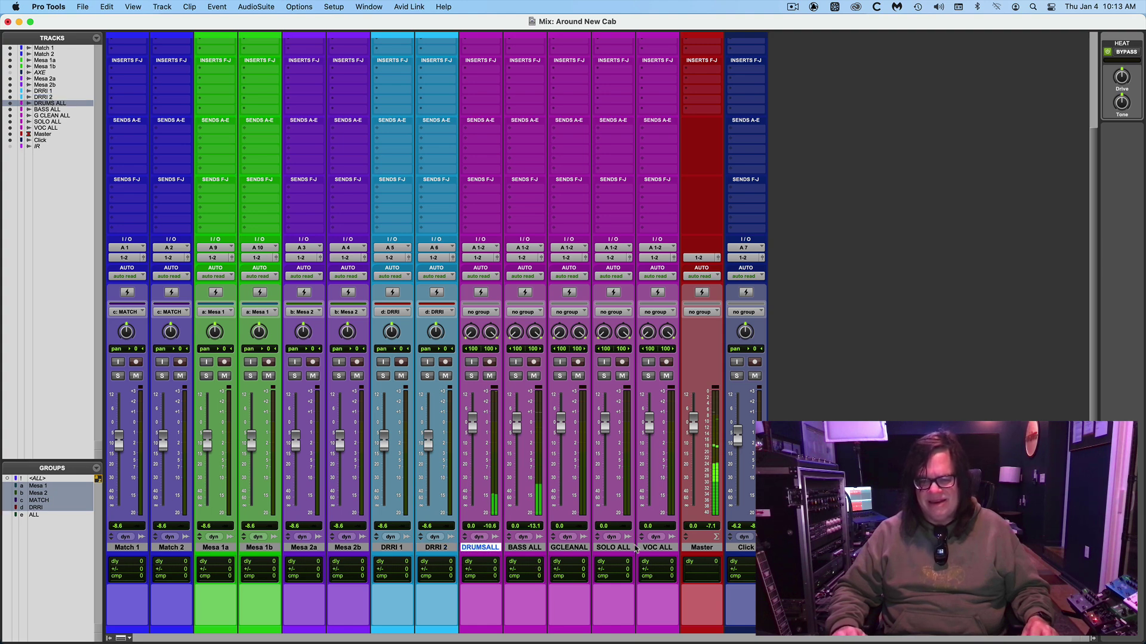
shift+click(674, 550)
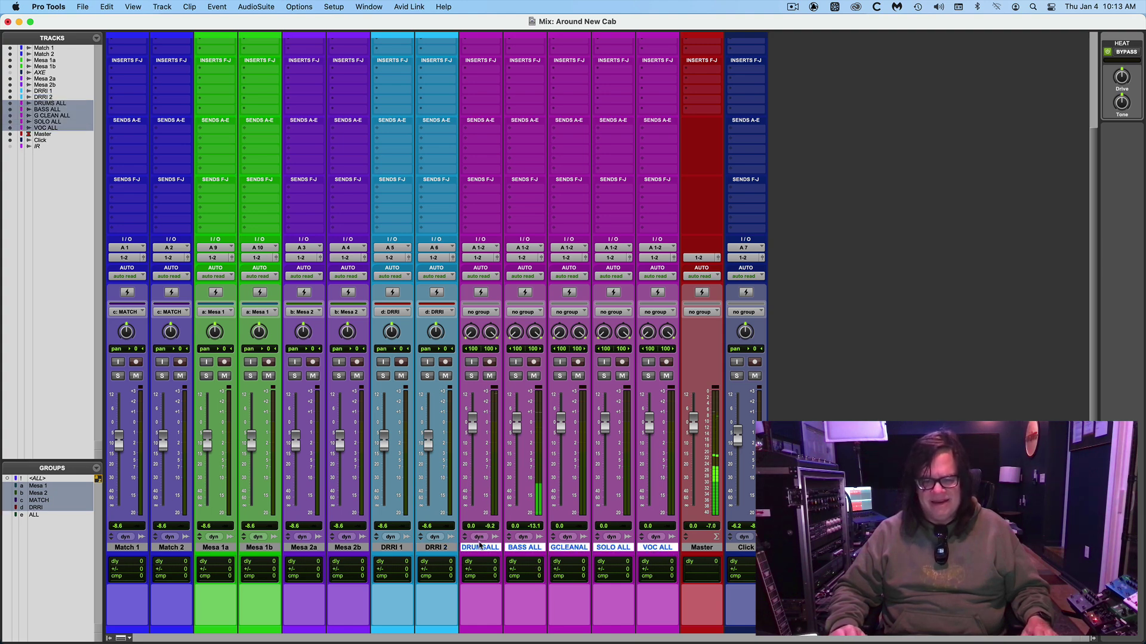
drag(480, 549, 287, 430)
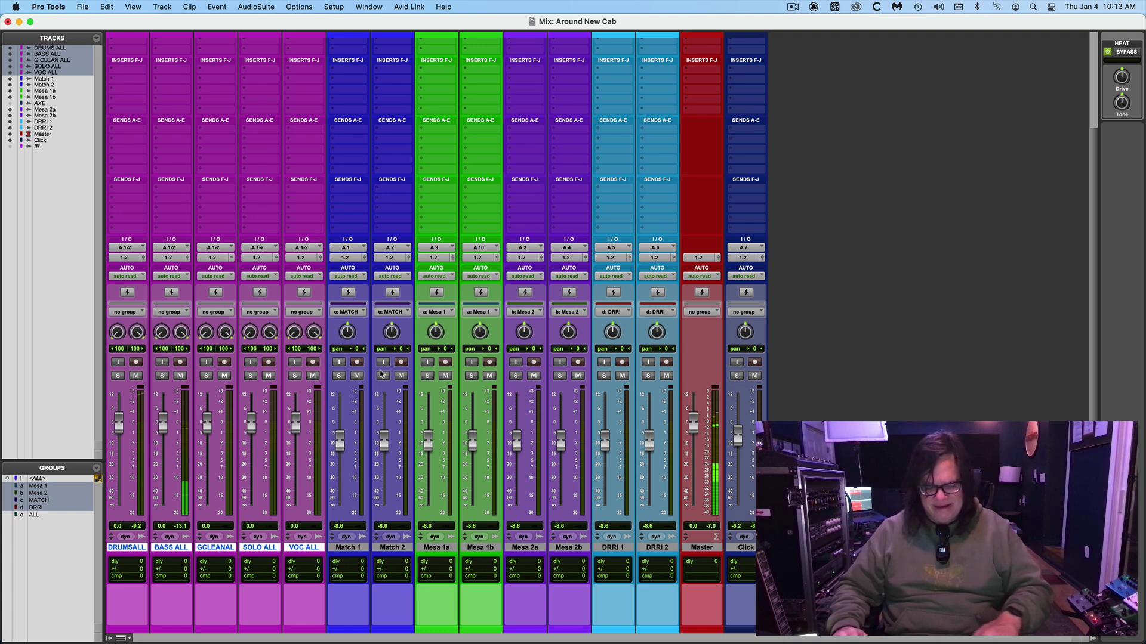
key(super+equal)
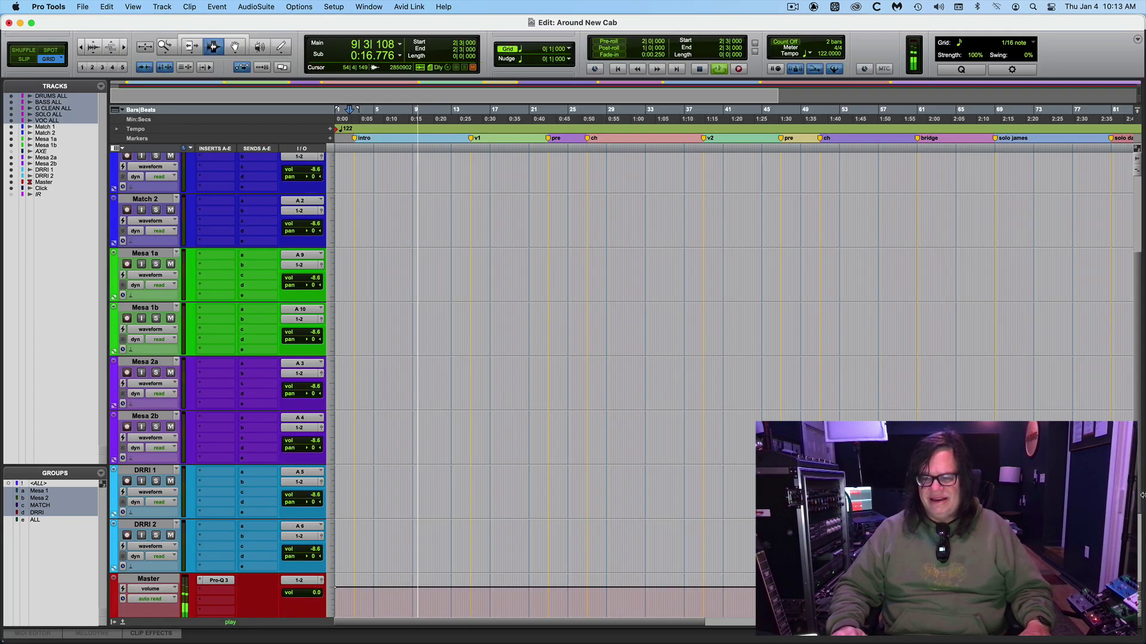
Step: Fit the full length of the backing tracks in the timeline while they play, and stop playback
scroll(1139, 500, up, 5)
click(166, 47)
double_click(166, 47)
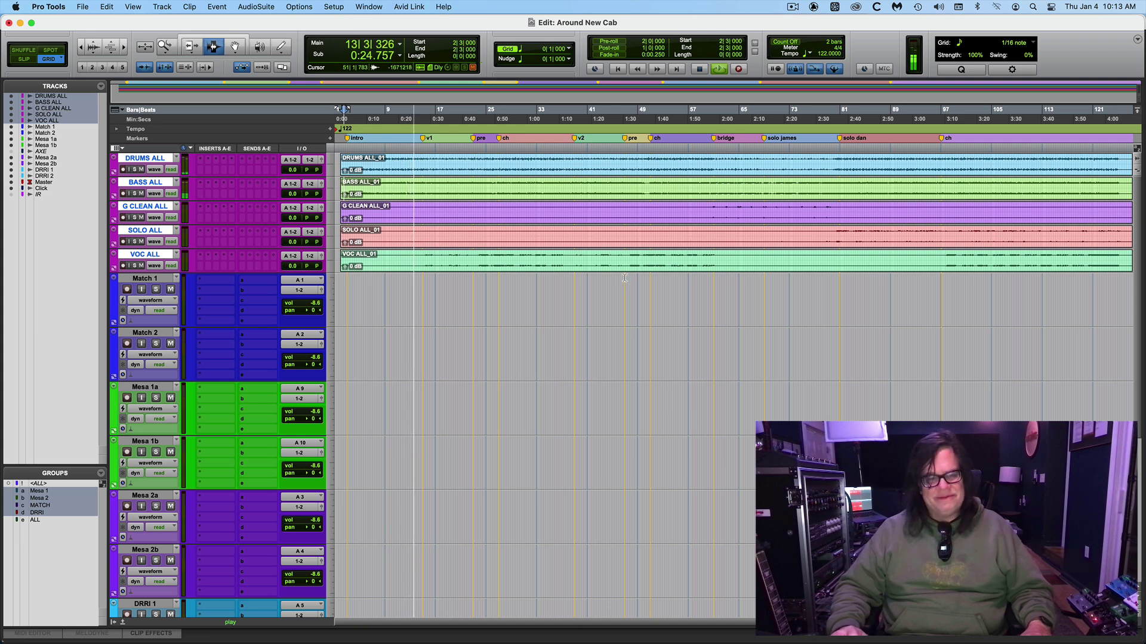
key(space)
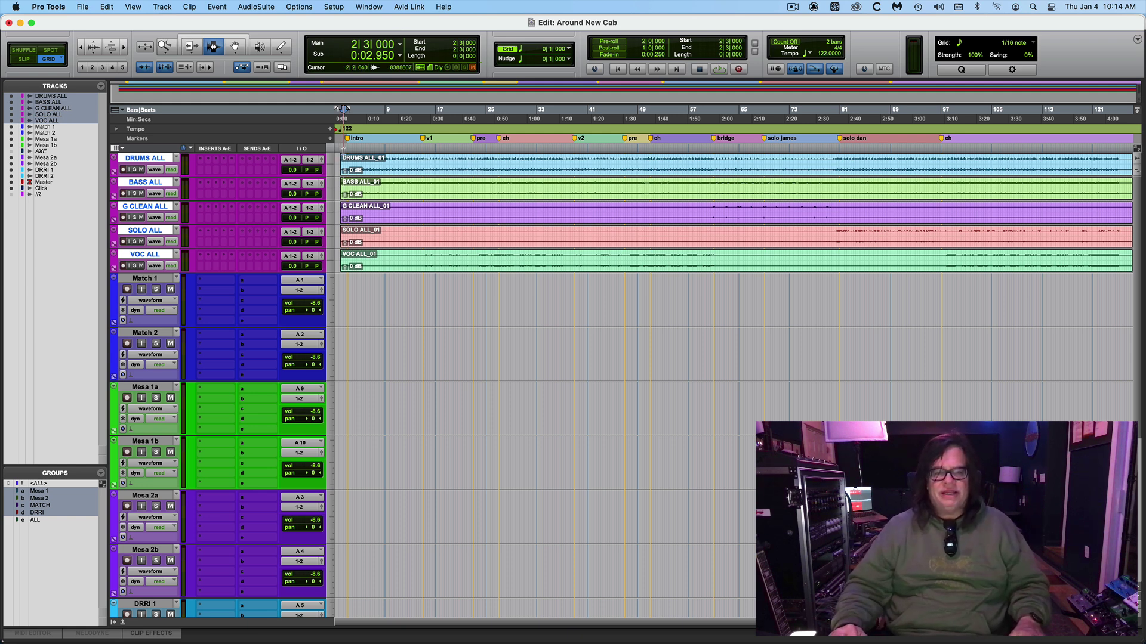
Step: Play the backing mix from bar 2 beat 1 to listen to the intro and stop
click(340, 148)
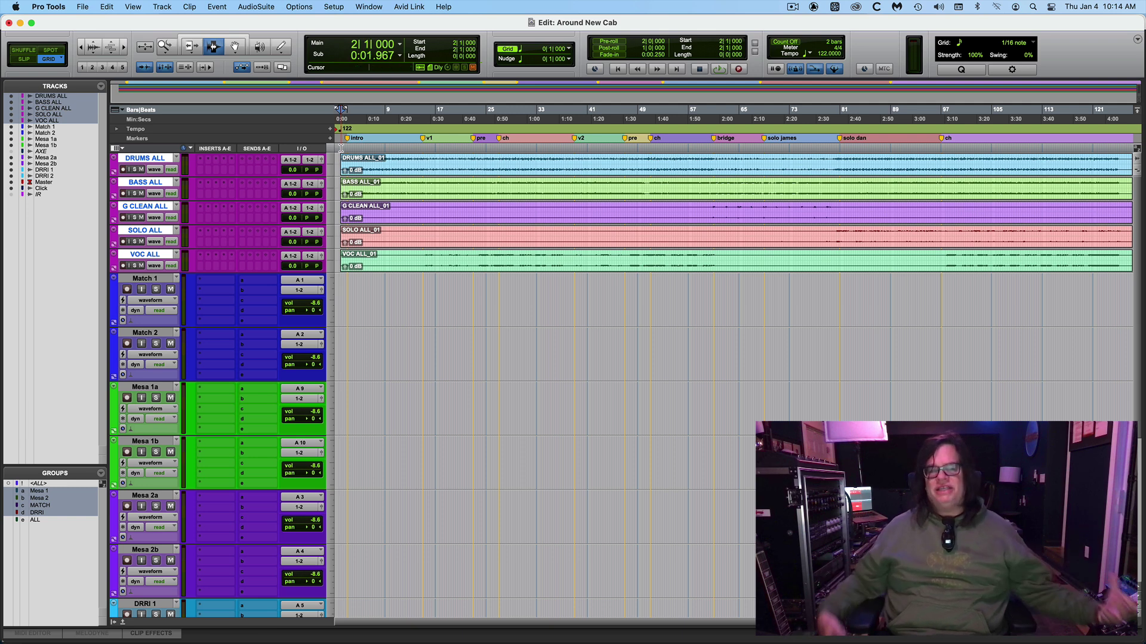
key(space)
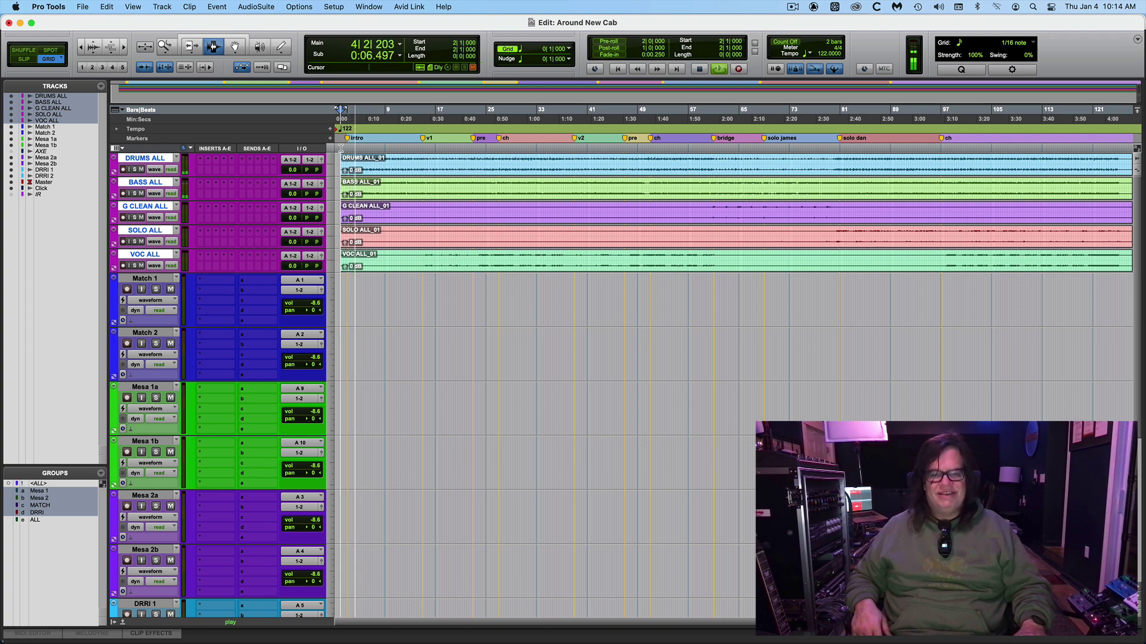
key(super+bracketright)
key(super+bracketright)
key(super+bracketright)
key(super+bracketright)
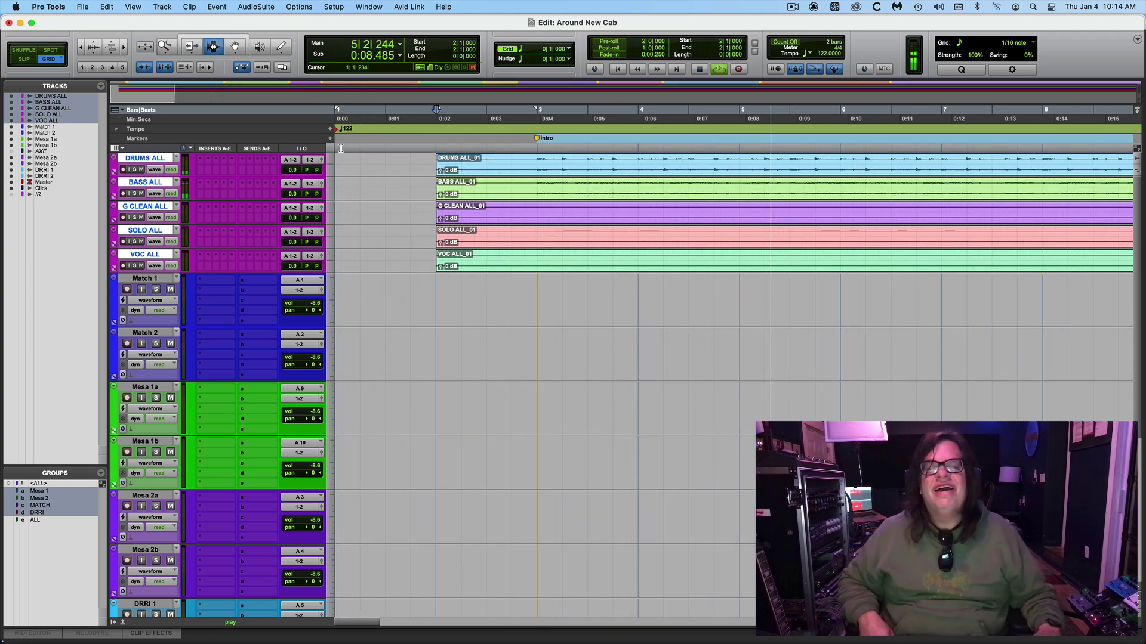
key(super+bracketleft)
key(super+bracketleft)
key(super+bracketleft)
key(super+bracketleft)
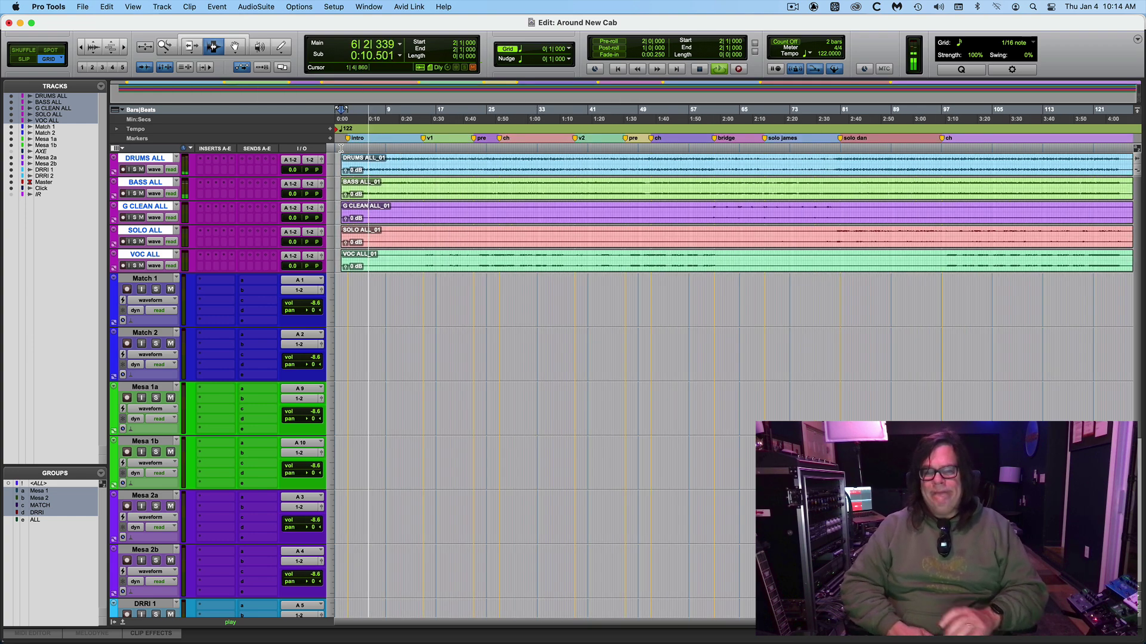
key(super+bracketleft)
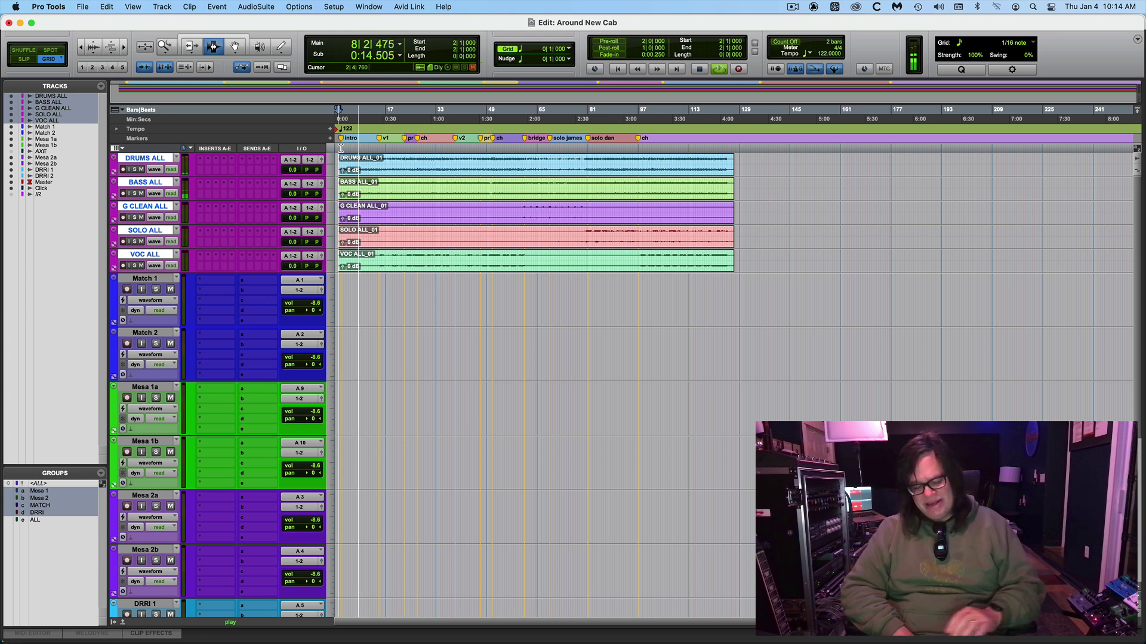
key(space)
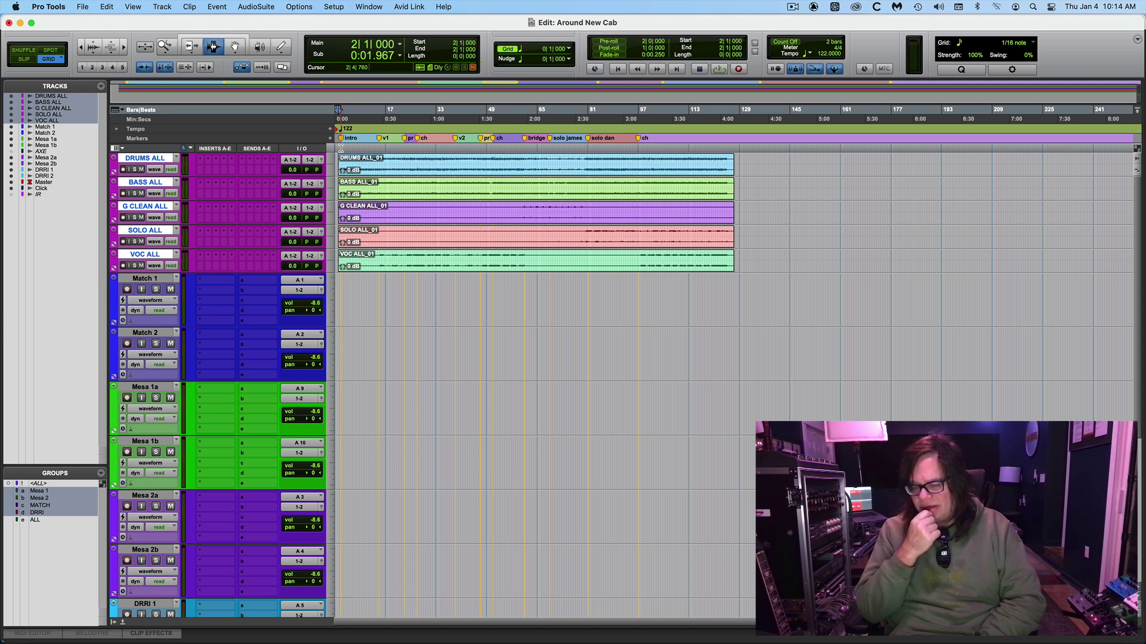
Step: Briefly play and stop the backing mix again, and return the playback position to the session start
key(space)
key(space)
key(Return)
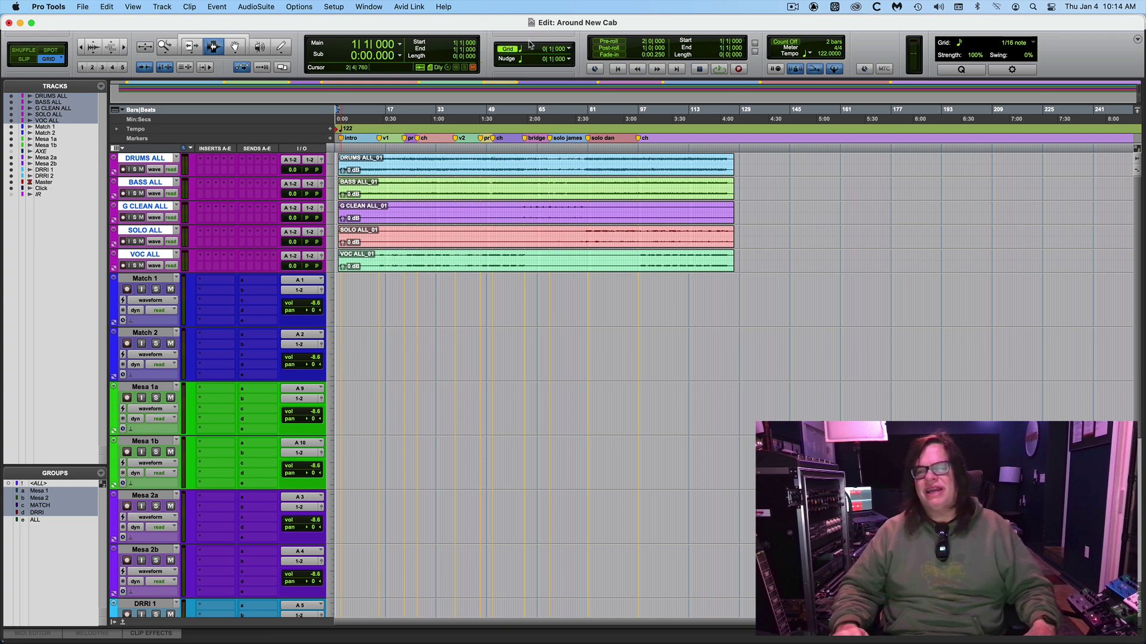